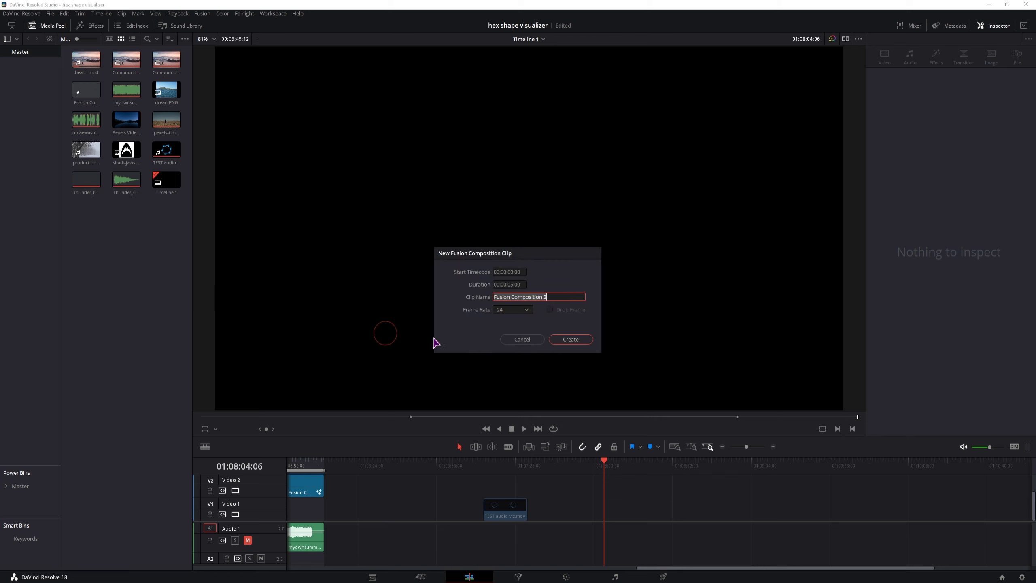
# Create the 24 fps clip Fusion Composition 2, place it on Video 1 at 01:08:04:06, and open it on the Fusion page
pyautogui.click(573, 342)
pyautogui.moveTo(126, 90); pyautogui.dragTo(604, 514)
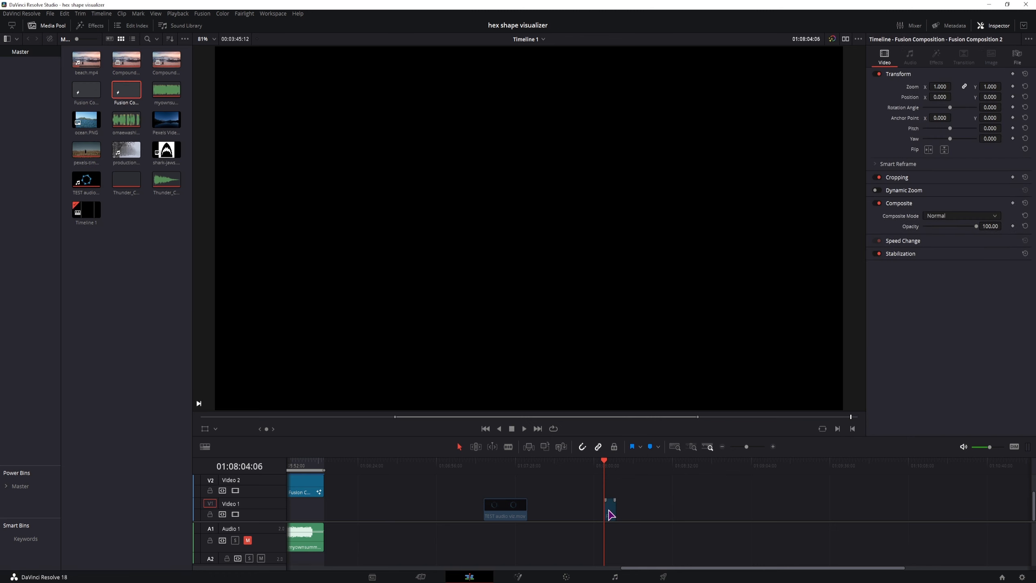
pyautogui.hotkey('ctrl', 's')
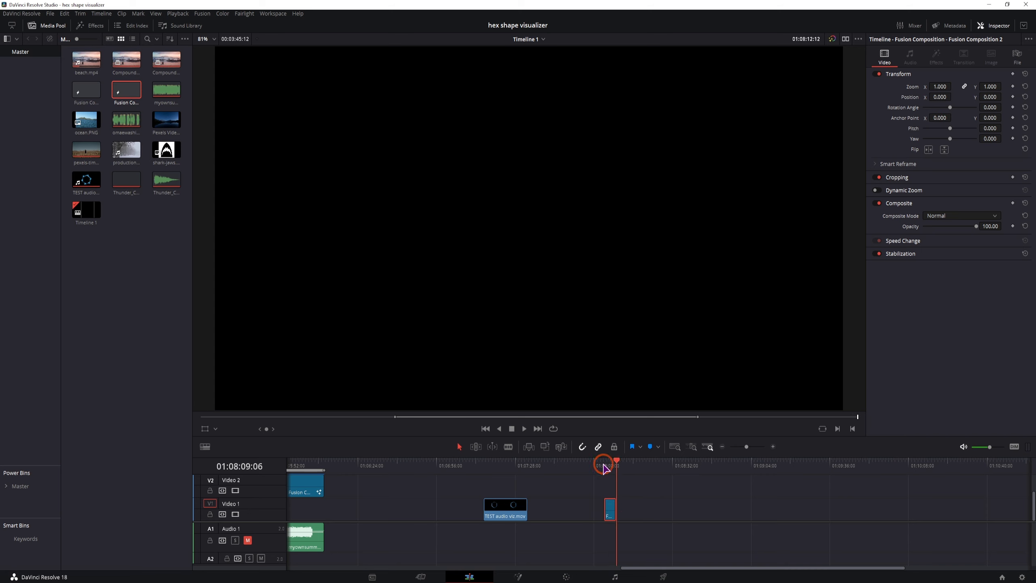
pyautogui.click(519, 577)
pyautogui.click(389, 450)
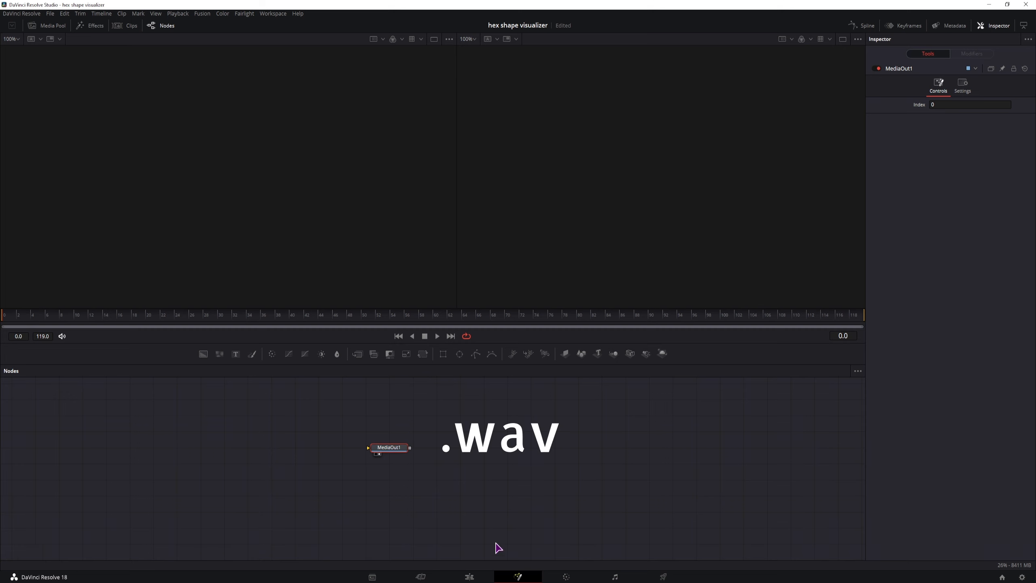
# Return to the Edit page and place Thunder_Crack.mp3 on Audio 1 beneath the start of the Fusion composition
pyautogui.click(469, 576)
pyautogui.click(145, 299)
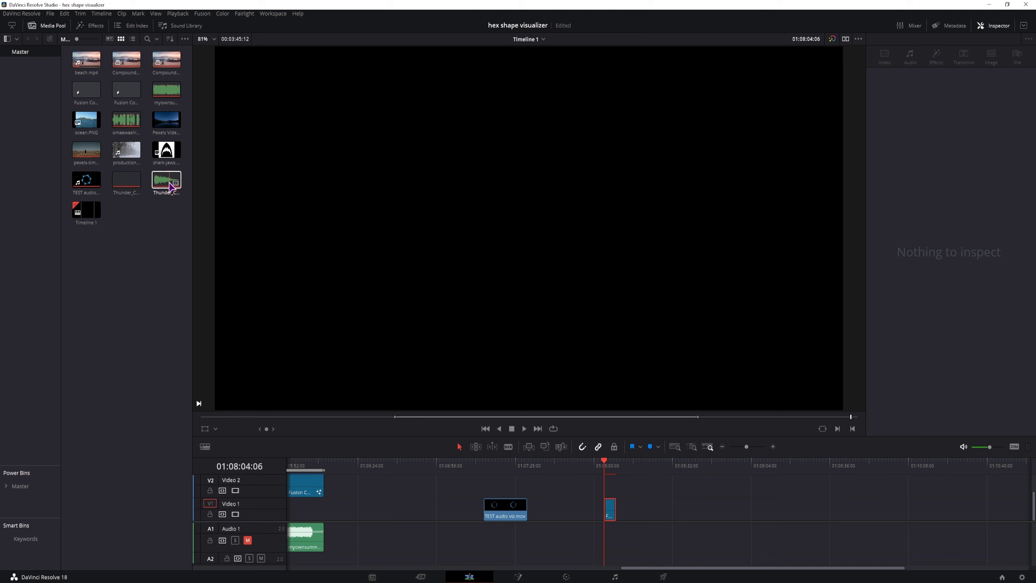
pyautogui.moveTo(165, 185); pyautogui.dragTo(706, 550)
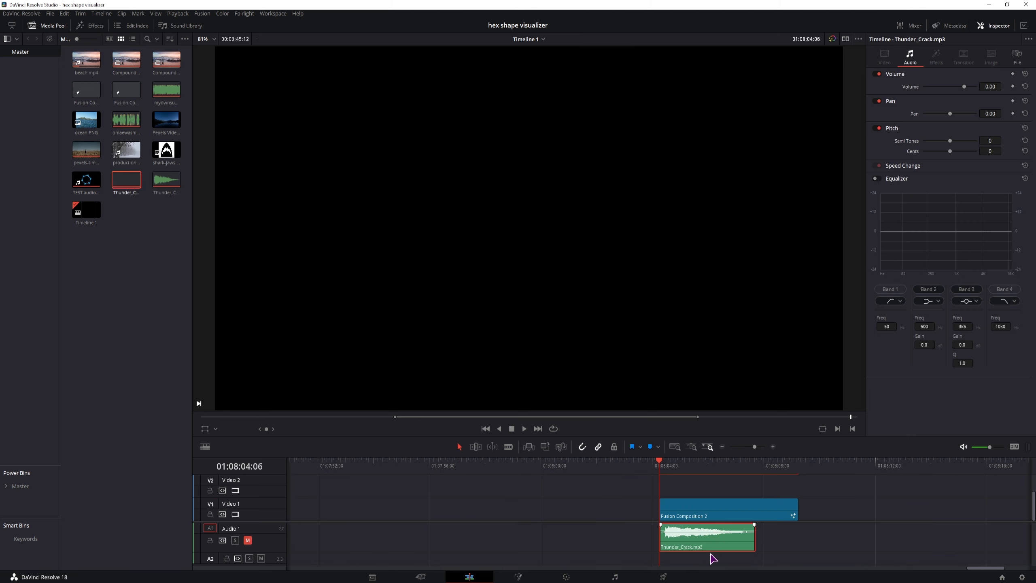
# On the Deliver page, set up an audio-only export with video export disabled and the audio format set to Wave
pyautogui.click(664, 577)
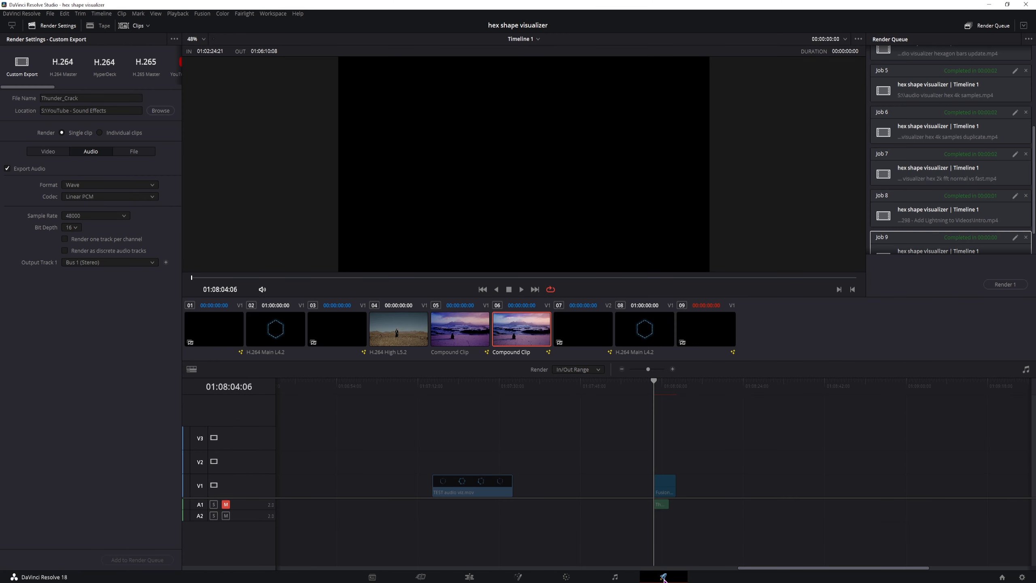
pyautogui.click(49, 151)
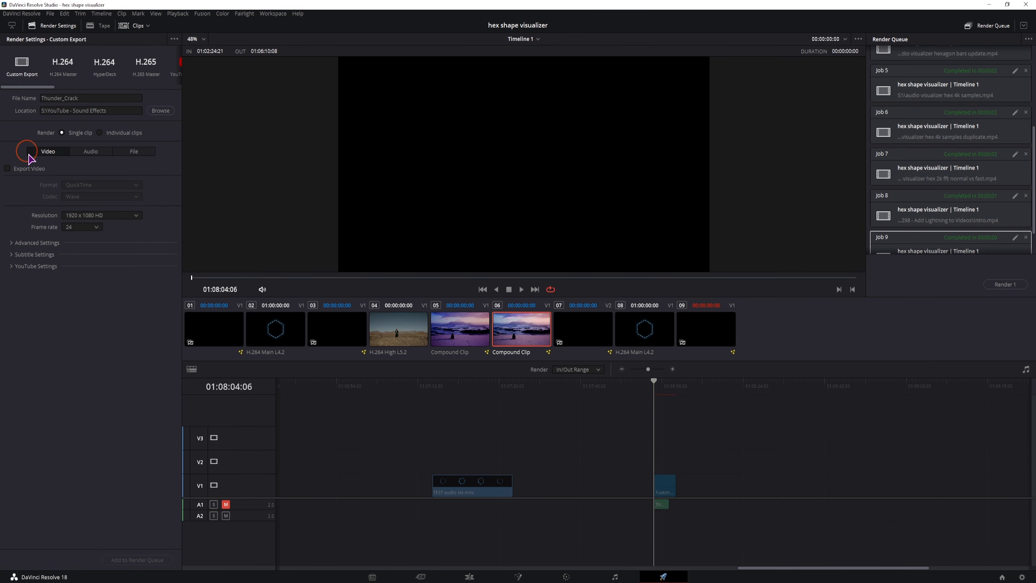
pyautogui.click(7, 169)
pyautogui.click(8, 168)
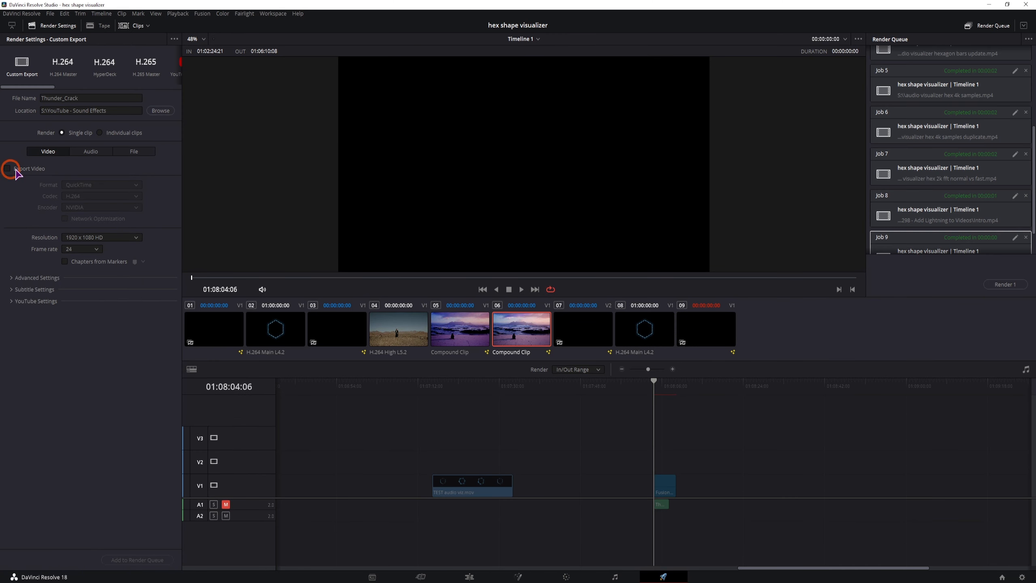
pyautogui.click(94, 155)
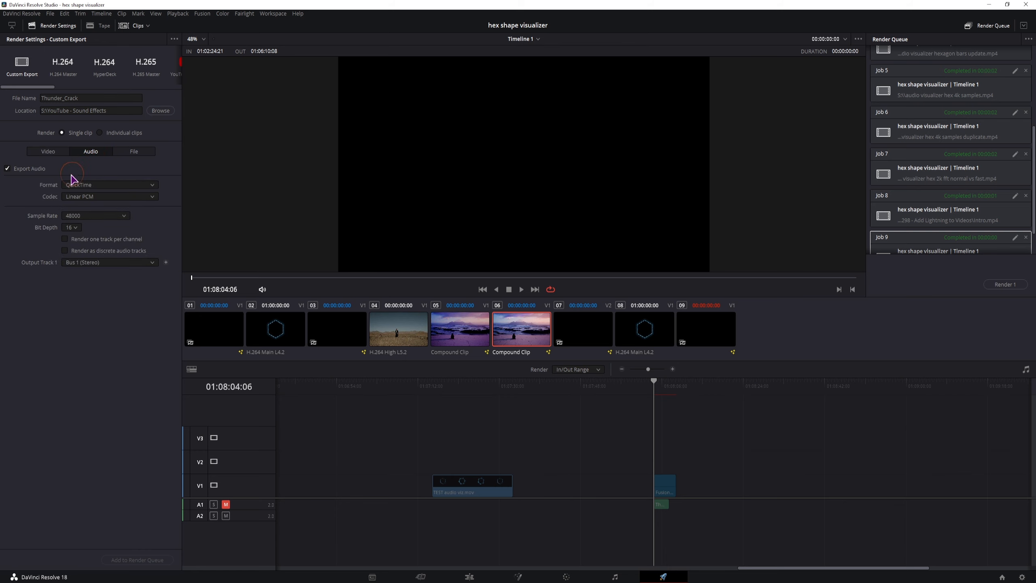
pyautogui.click(77, 188)
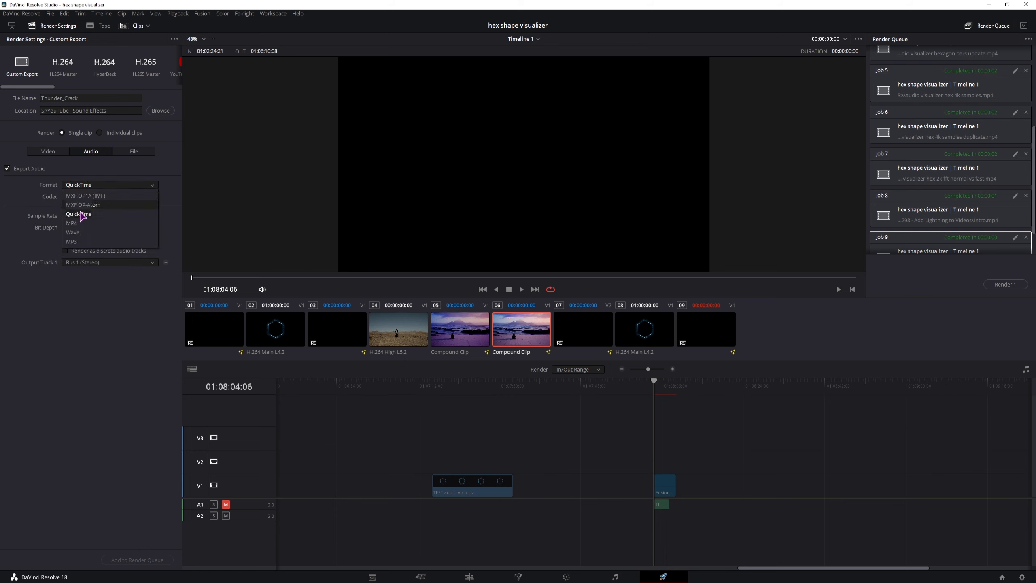
pyautogui.click(82, 234)
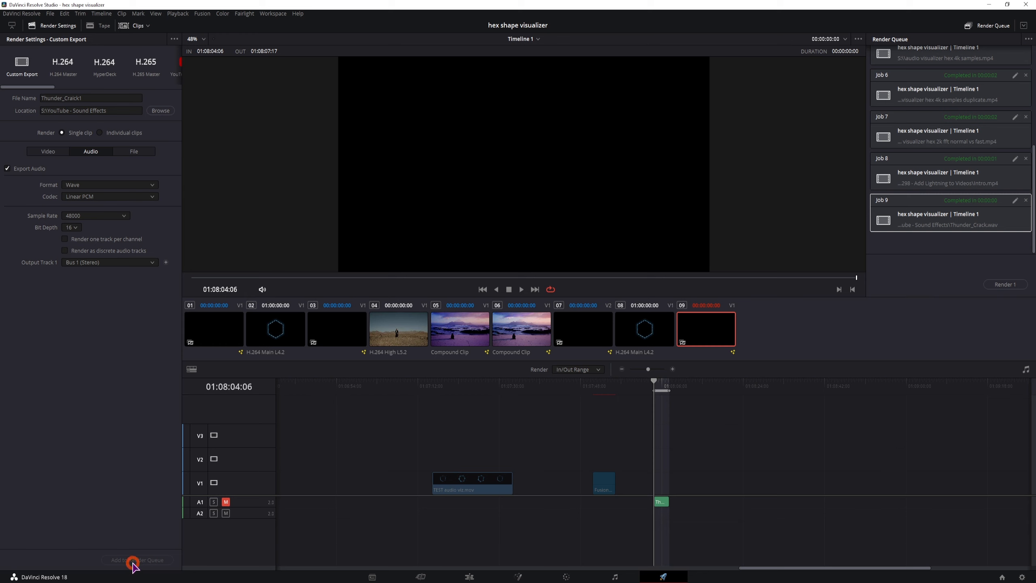
# Check the mute setting of Audio 1 on the Deliver and Edit pages
pyautogui.click(227, 502)
pyautogui.click(226, 502)
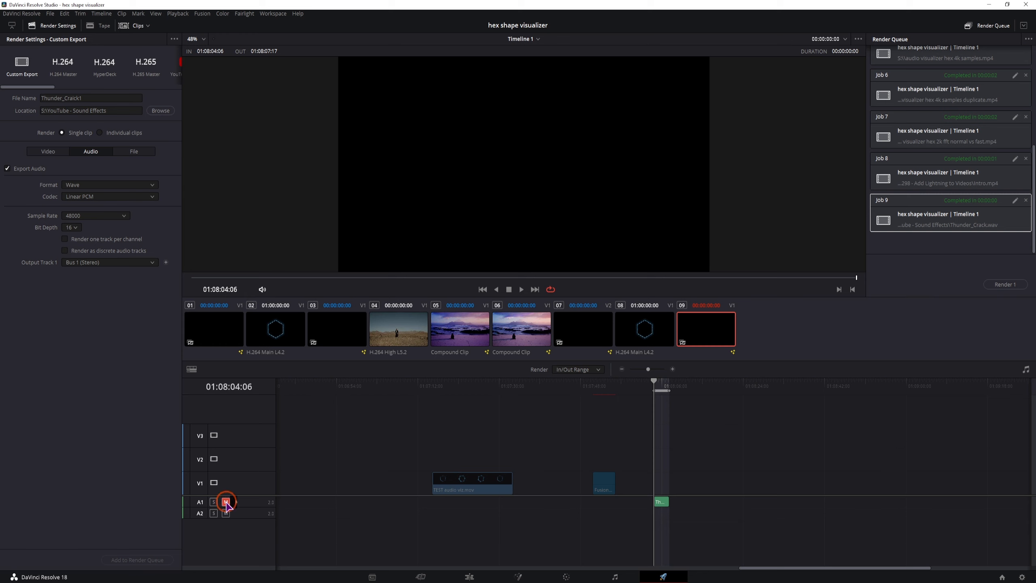
pyautogui.click(469, 576)
pyautogui.click(248, 540)
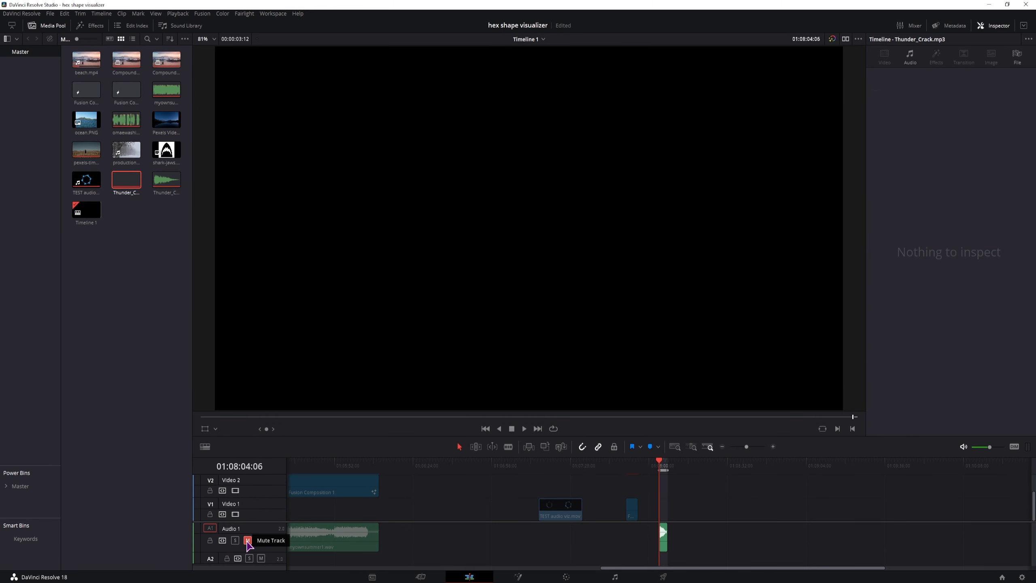
pyautogui.click(400, 563)
pyautogui.click(663, 577)
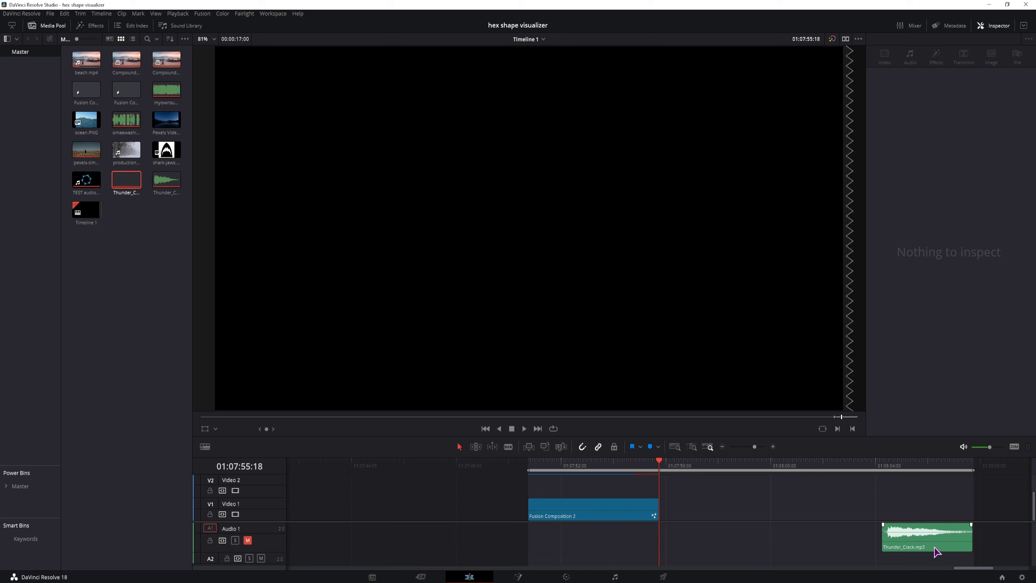
# Move Thunder_Crack.mp3 along Audio 1 so it starts together with Fusion Composition 2
pyautogui.moveTo(937, 552); pyautogui.dragTo(582, 547)
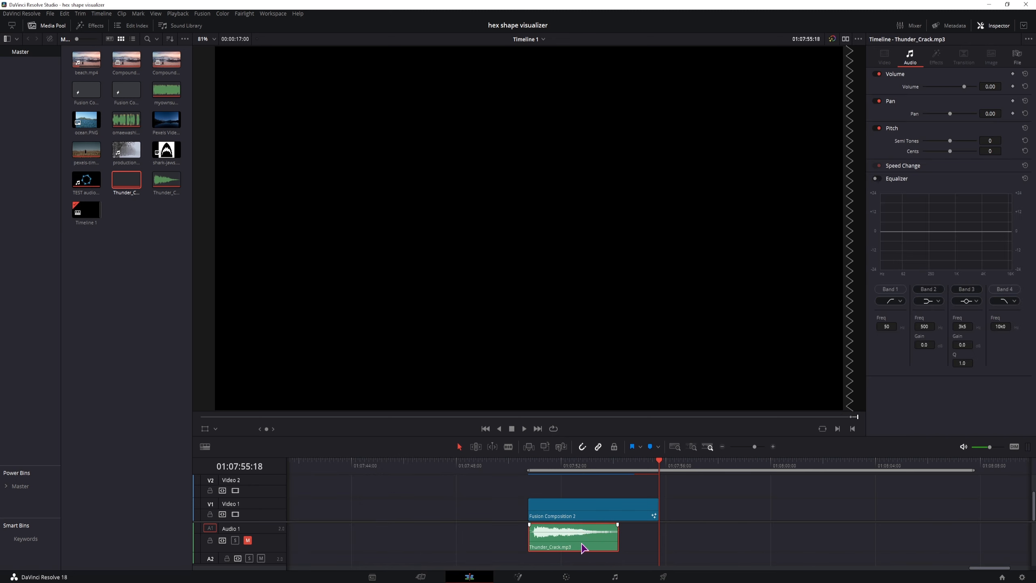
pyautogui.click(539, 464)
# Trim the end of Fusion Composition 2 to match the thunder audio clip and open the composition on the Fusion page
pyautogui.moveTo(658, 510); pyautogui.dragTo(620, 512)
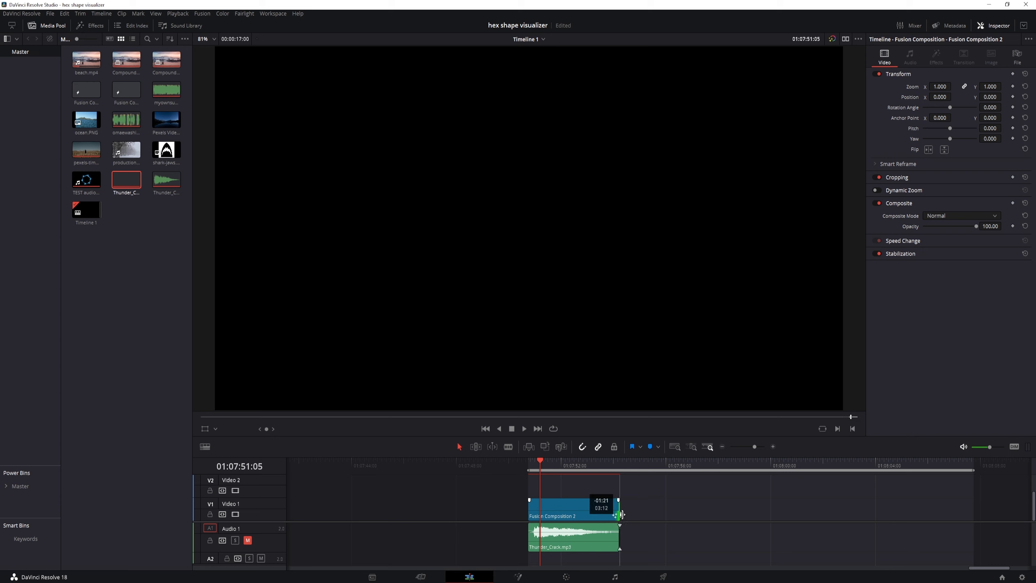
pyautogui.click(567, 515)
pyautogui.click(611, 550)
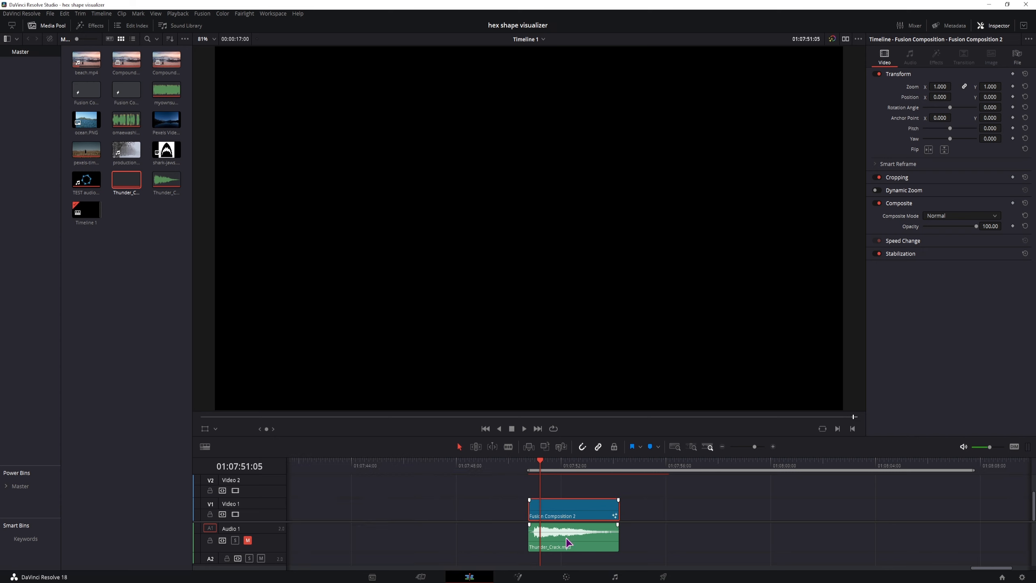
pyautogui.click(682, 516)
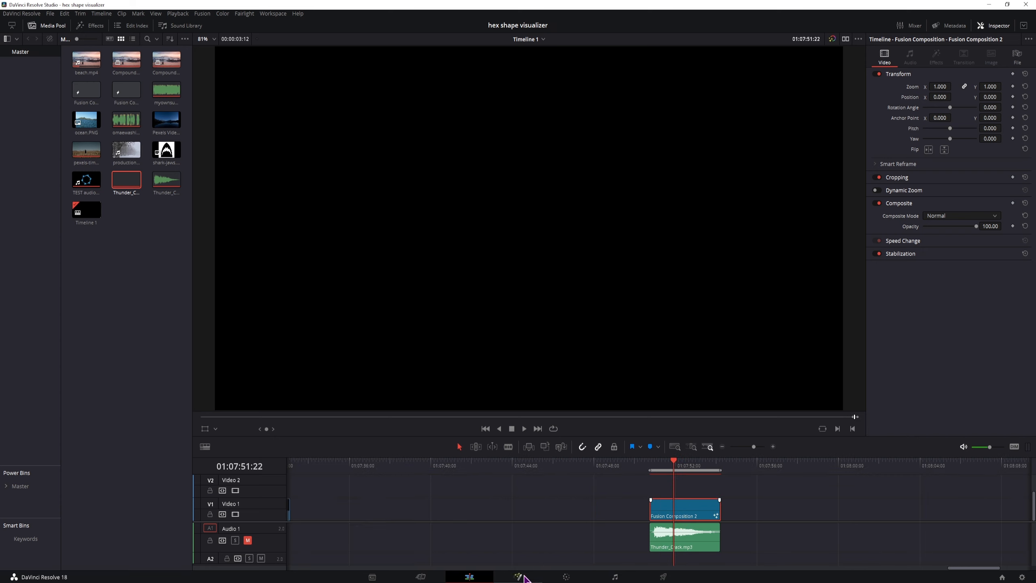
pyautogui.click(520, 576)
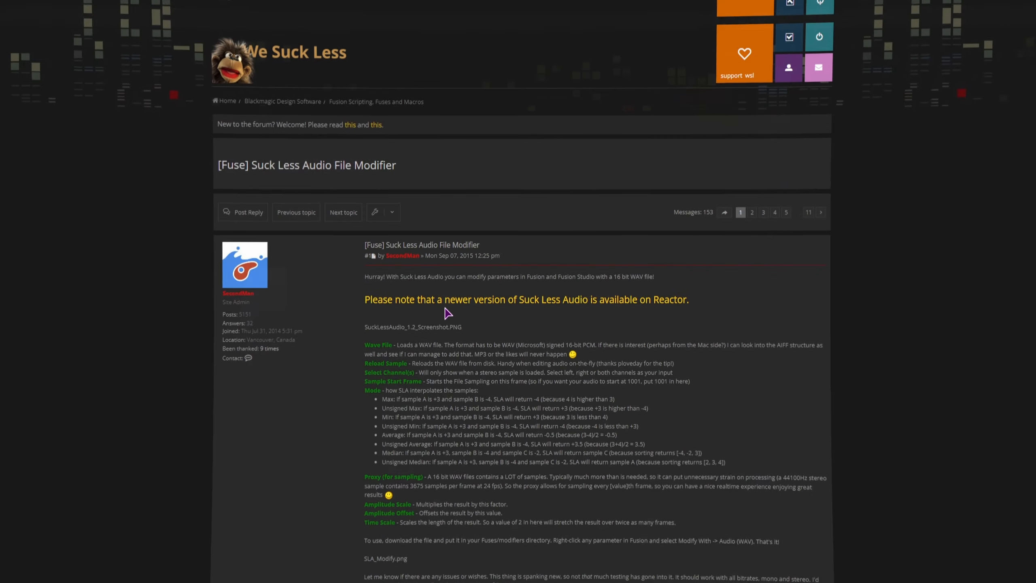
# Switch to the browser and review the Suck Less Audio File Modifier topic and the Reactor 3 Release Announcement on We Suck Less
pyautogui.moveTo(519, 278); pyautogui.dragTo(590, 279)
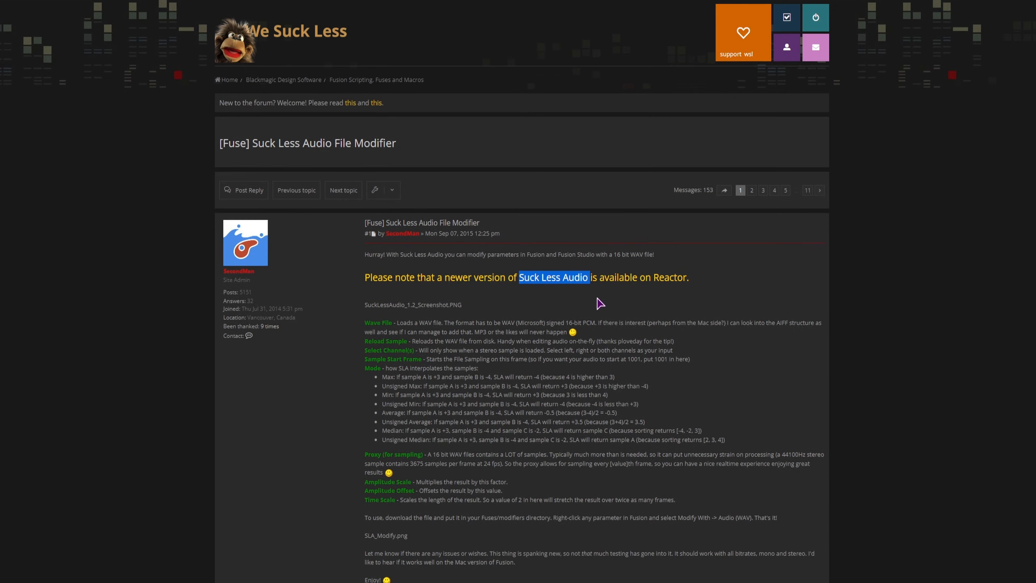
pyautogui.moveTo(653, 278); pyautogui.dragTo(694, 284)
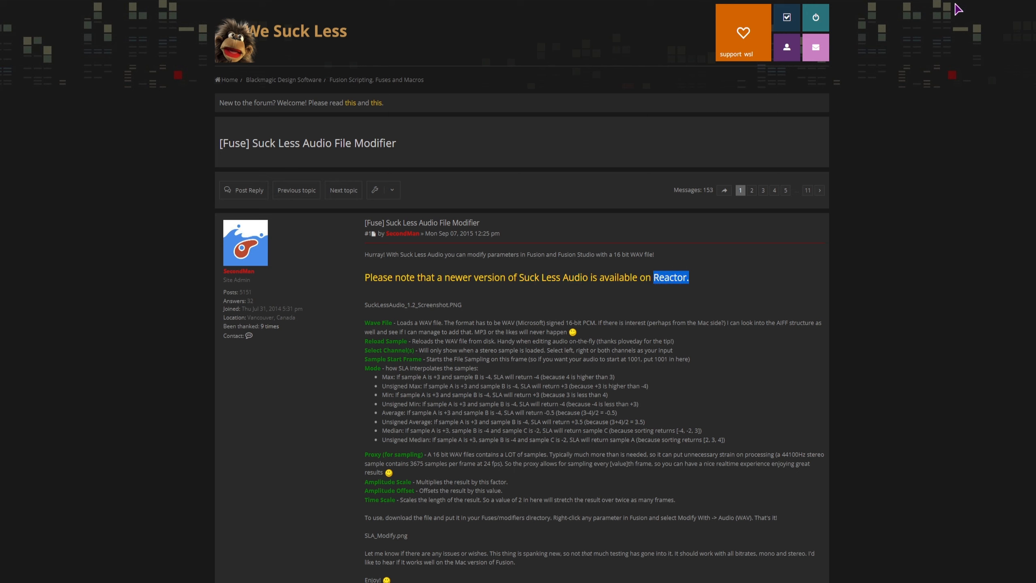
pyautogui.click(671, 278)
pyautogui.scroll(-5, 382, 387)
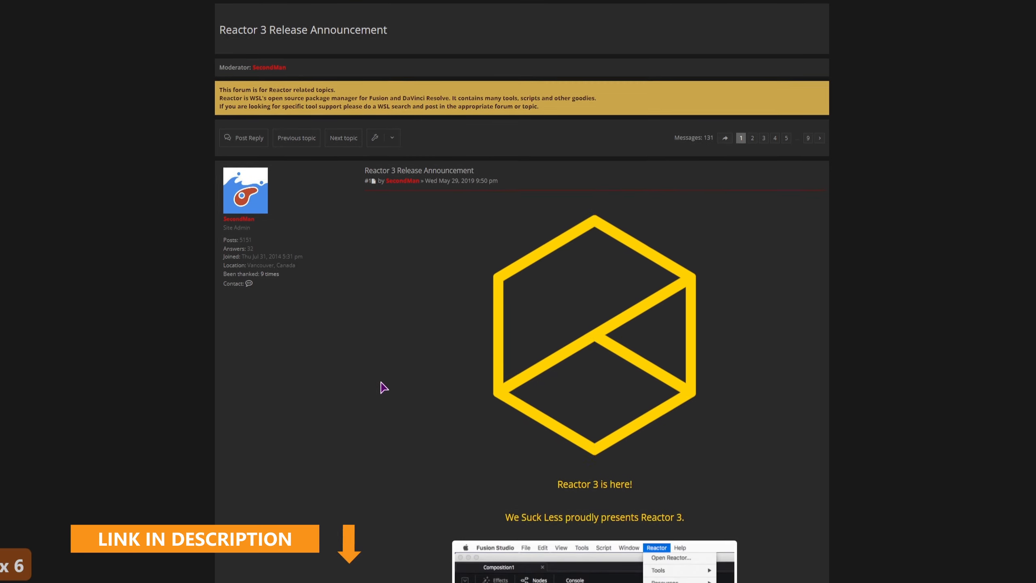
pyautogui.scroll(-10, 472, 325)
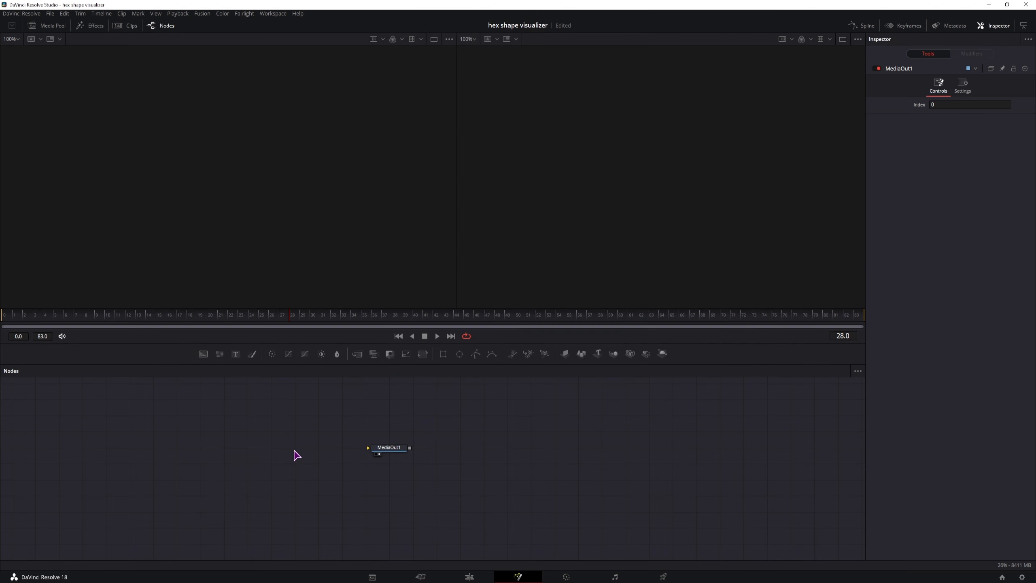
# Switch back to DaVinci Resolve, search Reactor for "audio", view the Suck Less Audio package, and close Reactor
pyautogui.click(273, 14)
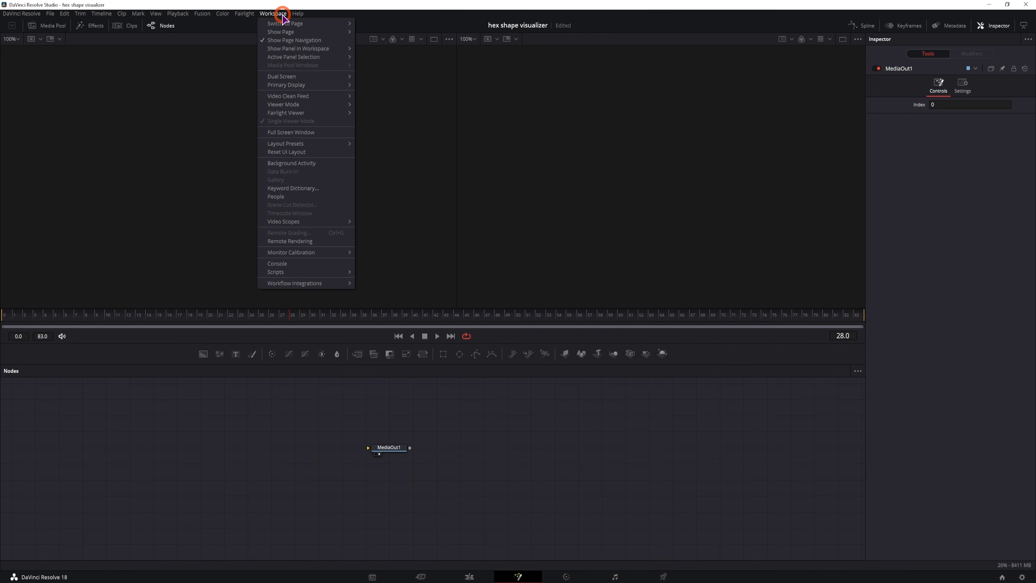
pyautogui.moveTo(327, 272)
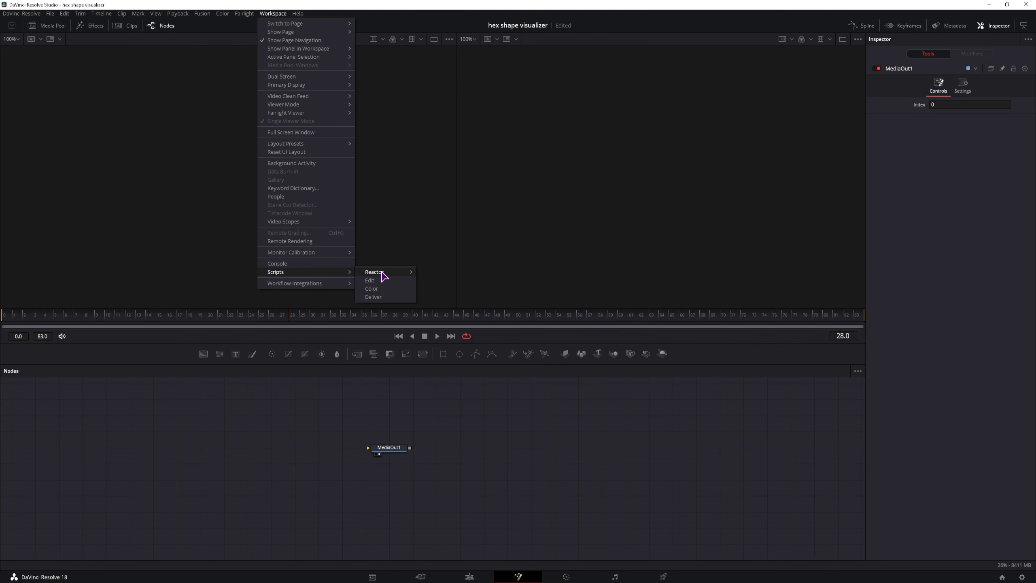
pyautogui.moveTo(385, 273)
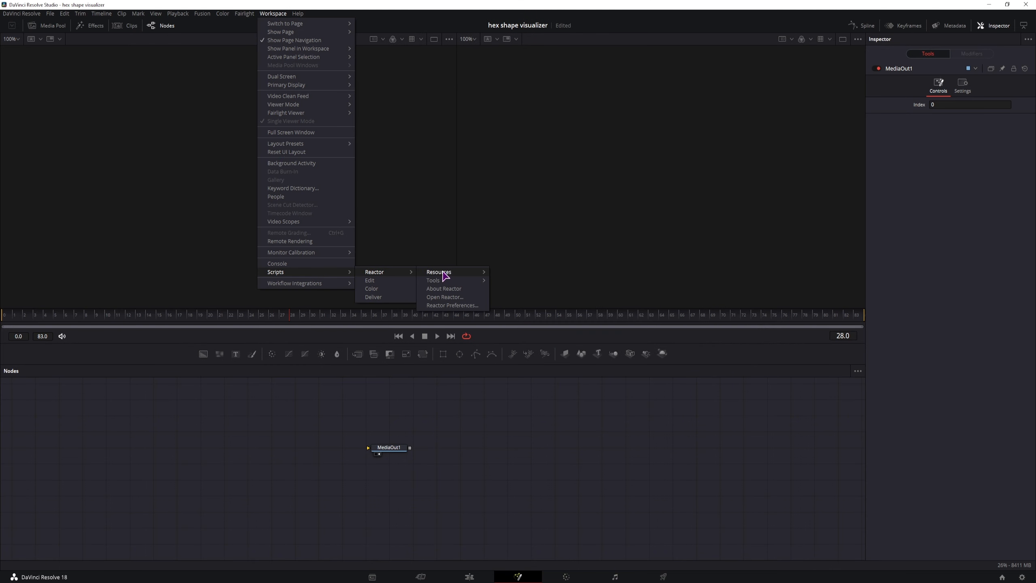
pyautogui.click(469, 297)
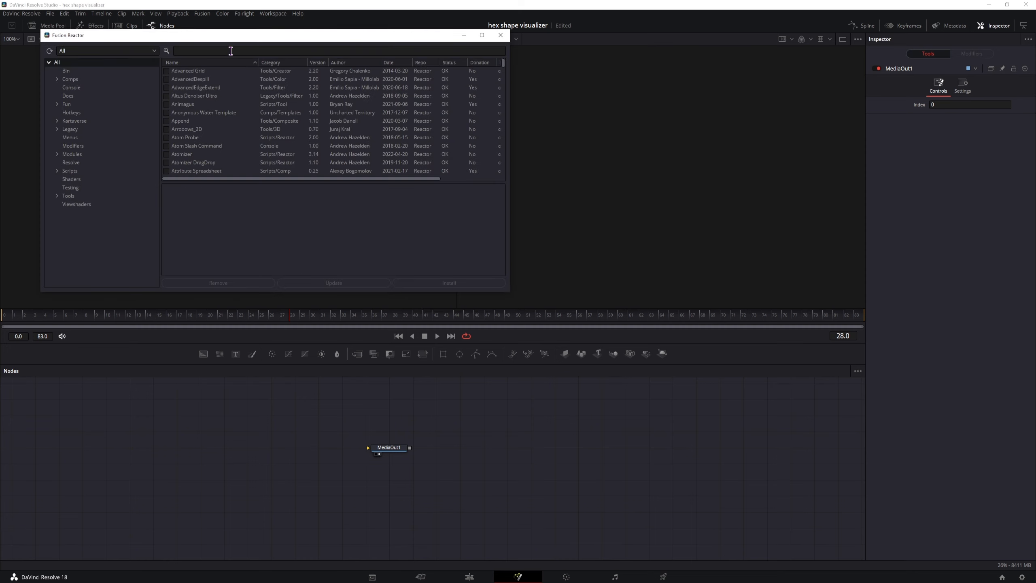
pyautogui.click(230, 50)
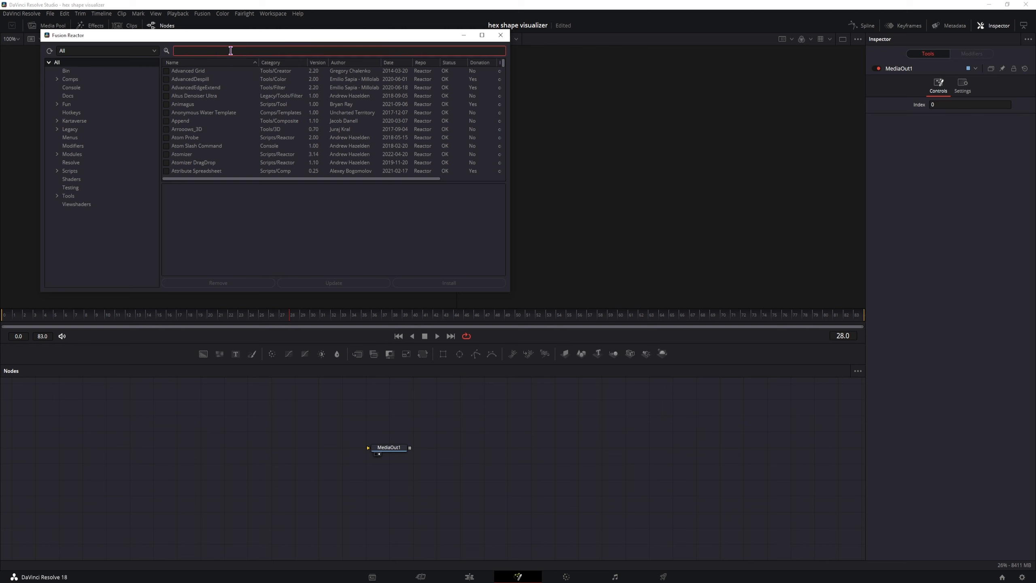
pyautogui.write('audio')
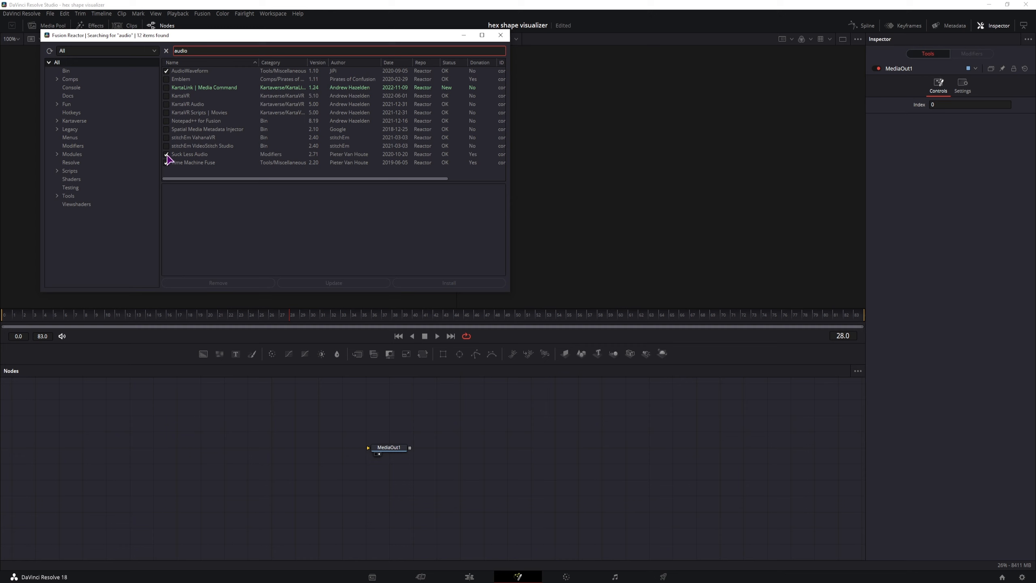
pyautogui.click(196, 154)
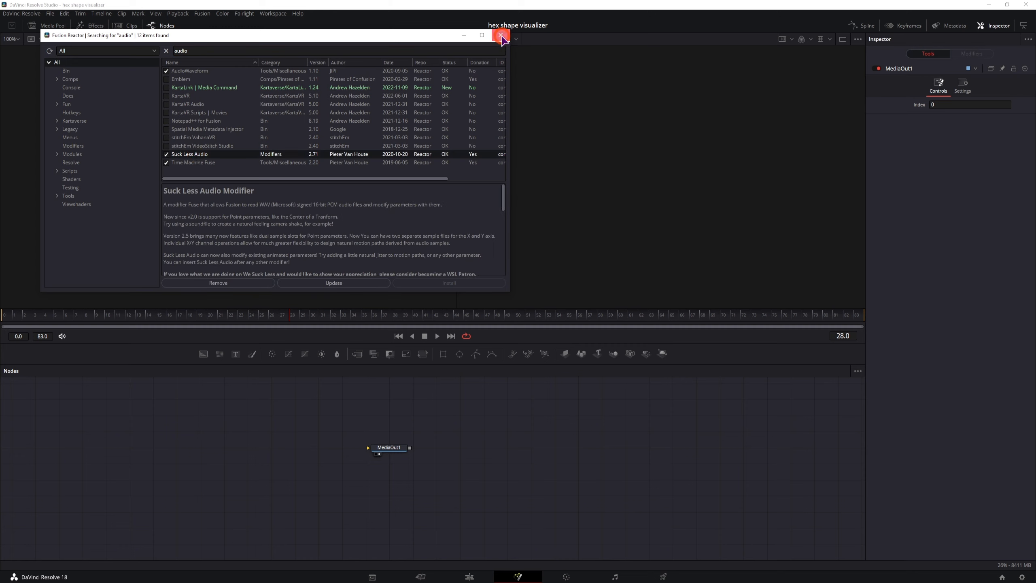
pyautogui.click(501, 35)
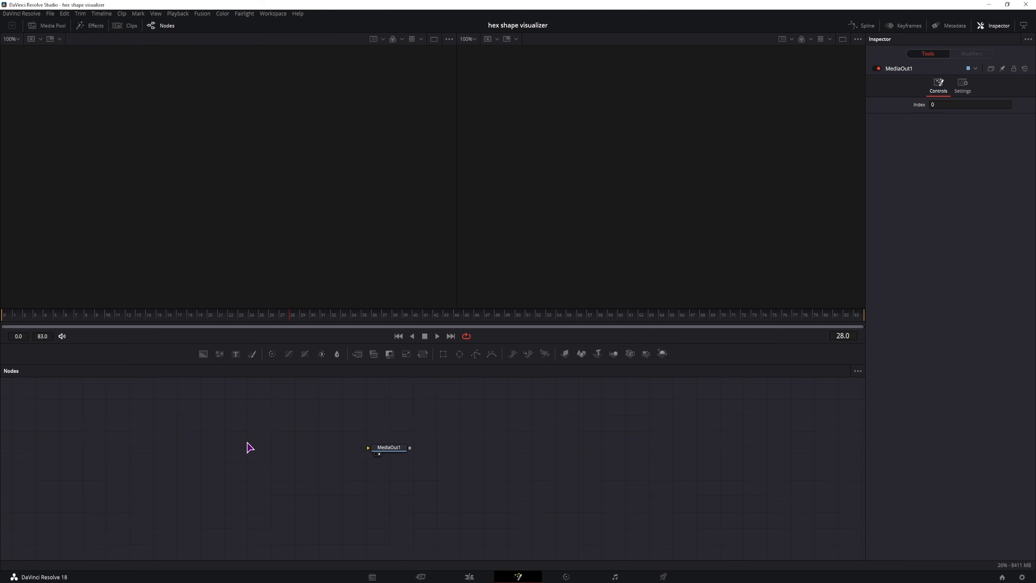
# Add a Lightning node to the composition
pyautogui.hotkey('ctrl', 'space')
pyautogui.write('lig')
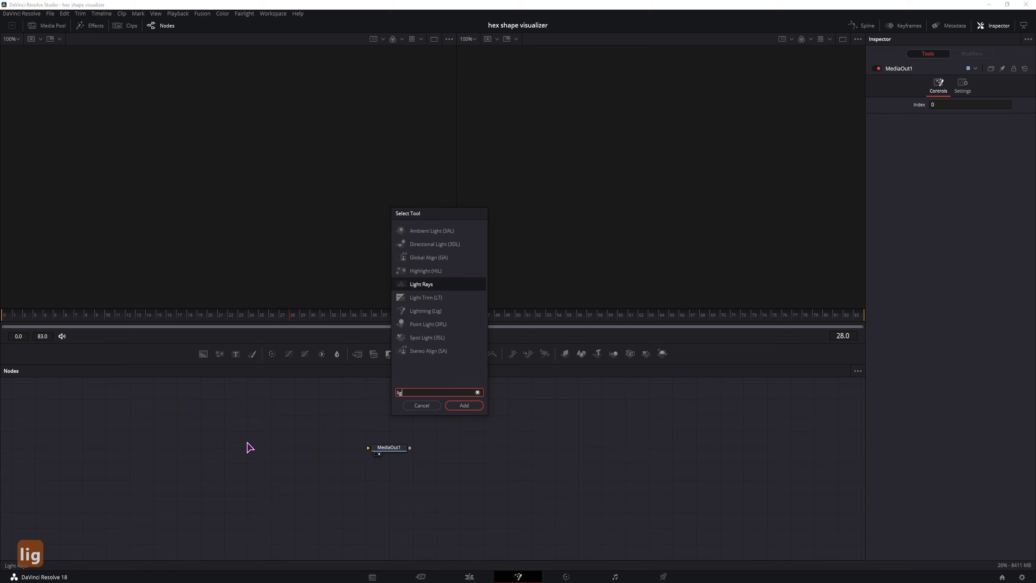
pyautogui.write('htn')
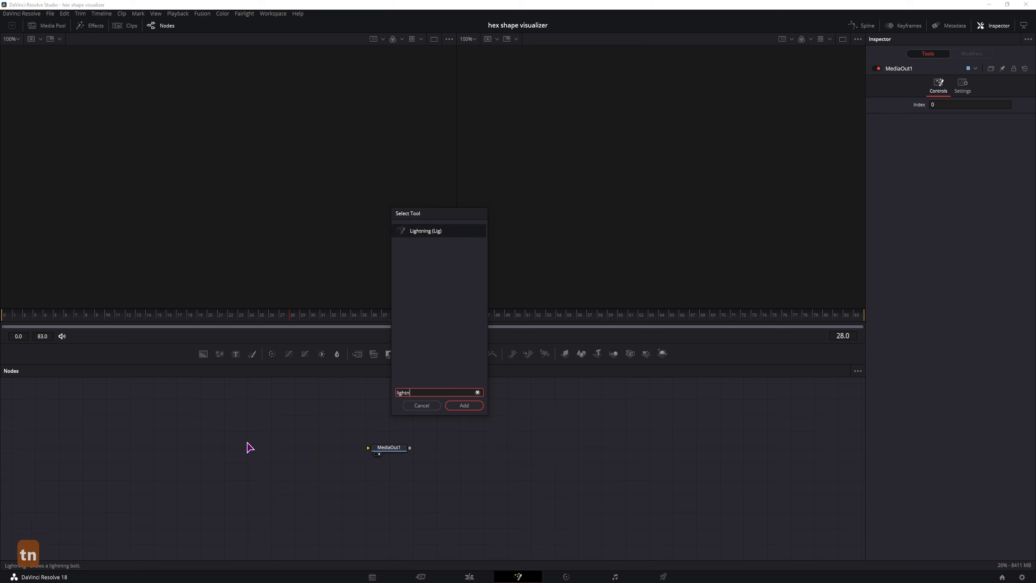
pyautogui.click(463, 405)
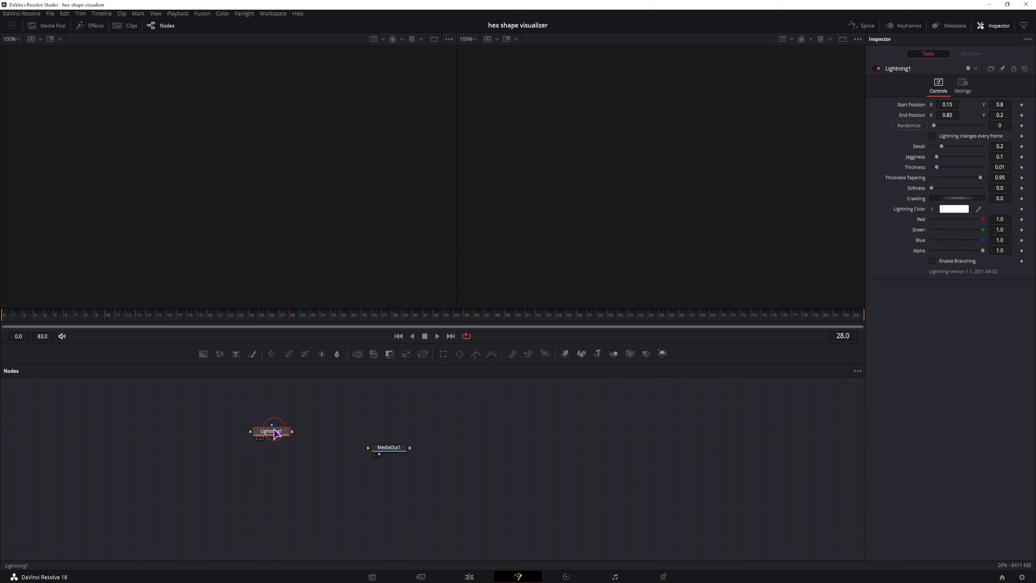
# Connect a new Background node through the Lightning node to MediaOut1 and display MediaOut1 in the second viewer
pyautogui.click(253, 441)
pyautogui.moveTo(253, 442); pyautogui.dragTo(229, 456)
pyautogui.press('2')
pyautogui.moveTo(203, 354); pyautogui.dragTo(200, 448)
pyautogui.click(213, 454)
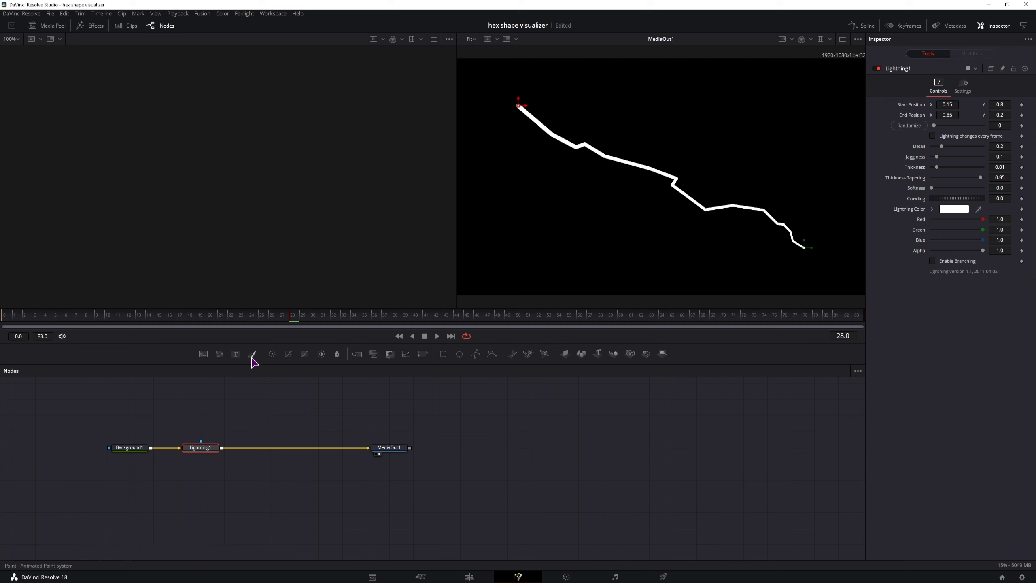
# Insert a second Background node before MediaOut1, masked by Lightning1's output, and make Background1 fully transparent
pyautogui.moveTo(204, 354); pyautogui.dragTo(369, 448)
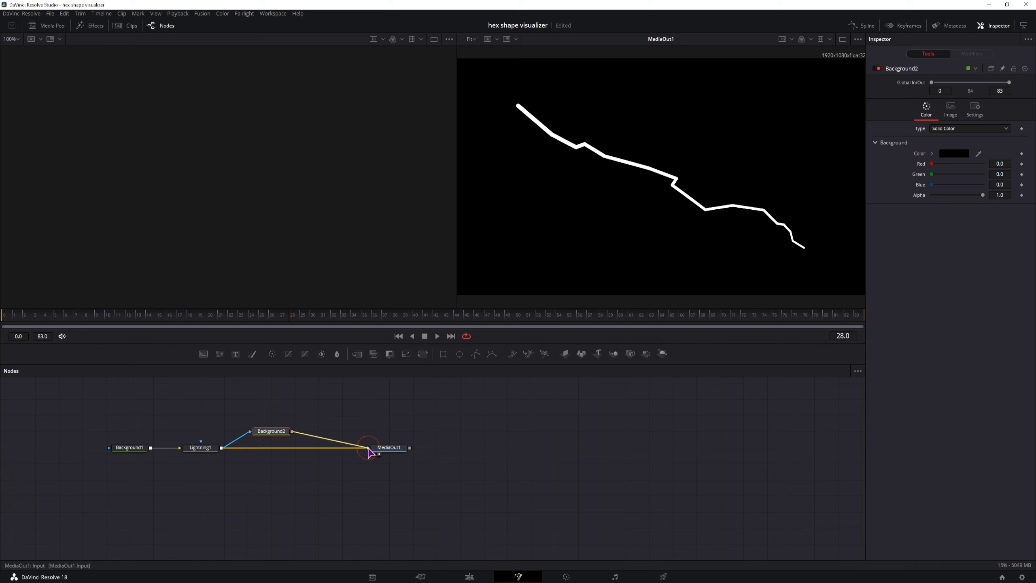
pyautogui.moveTo(273, 432); pyautogui.dragTo(273, 448)
pyautogui.click(130, 448)
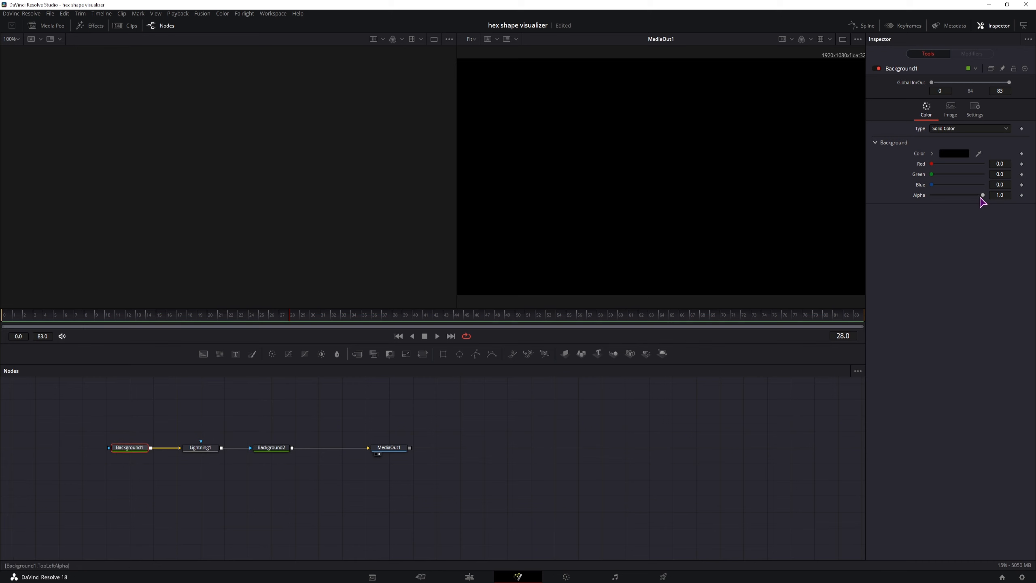
pyautogui.moveTo(983, 195); pyautogui.dragTo(838, 203)
# Set Background2's color to a pale yellow with red about 0.89, green 0.898 and blue 0.427
pyautogui.click(271, 448)
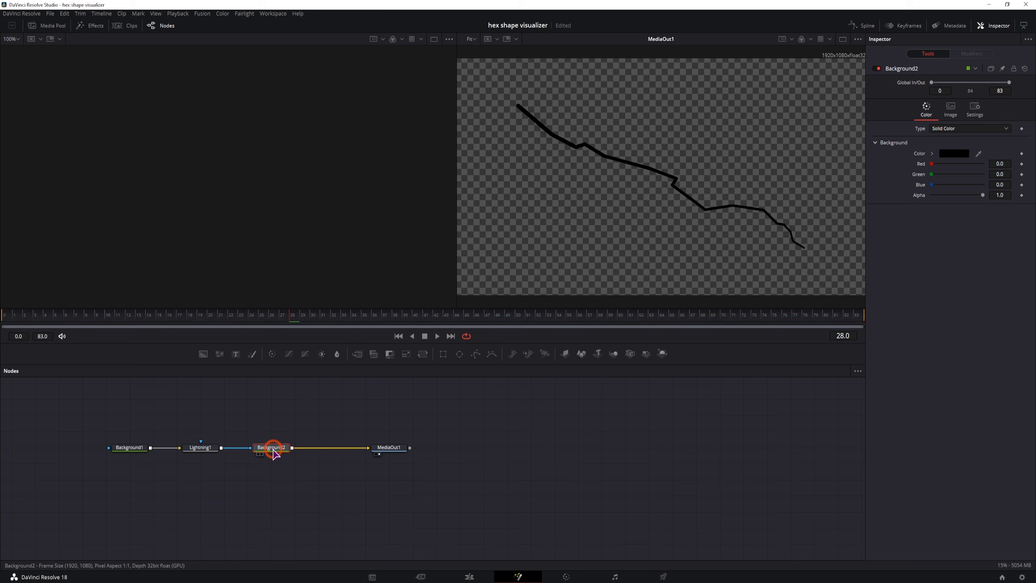
pyautogui.click(955, 154)
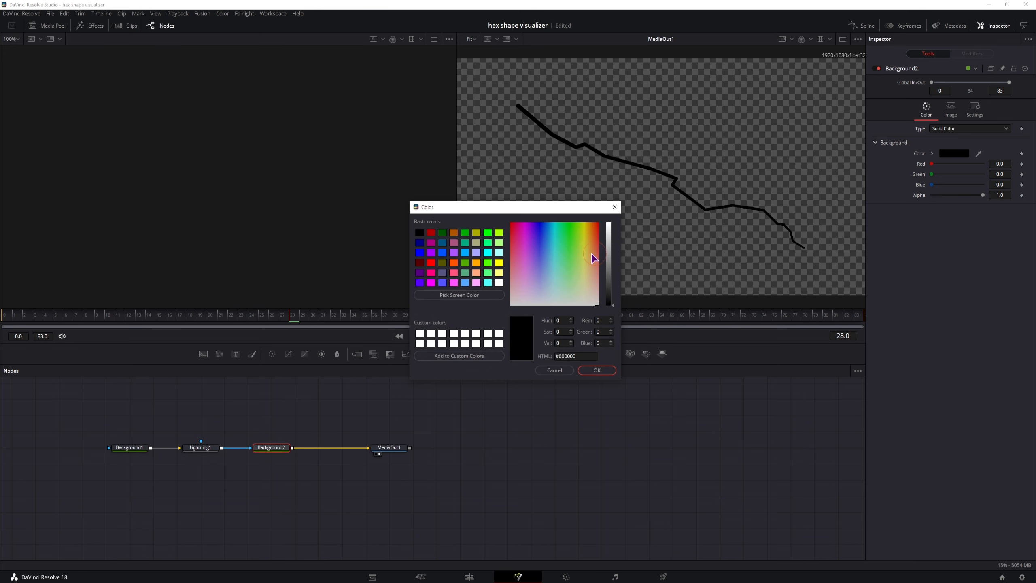
pyautogui.click(531, 240)
pyautogui.click(609, 251)
# Add a Glow node after Background2 and move MediaOut1 farther along to leave room for more nodes
pyautogui.click(269, 451)
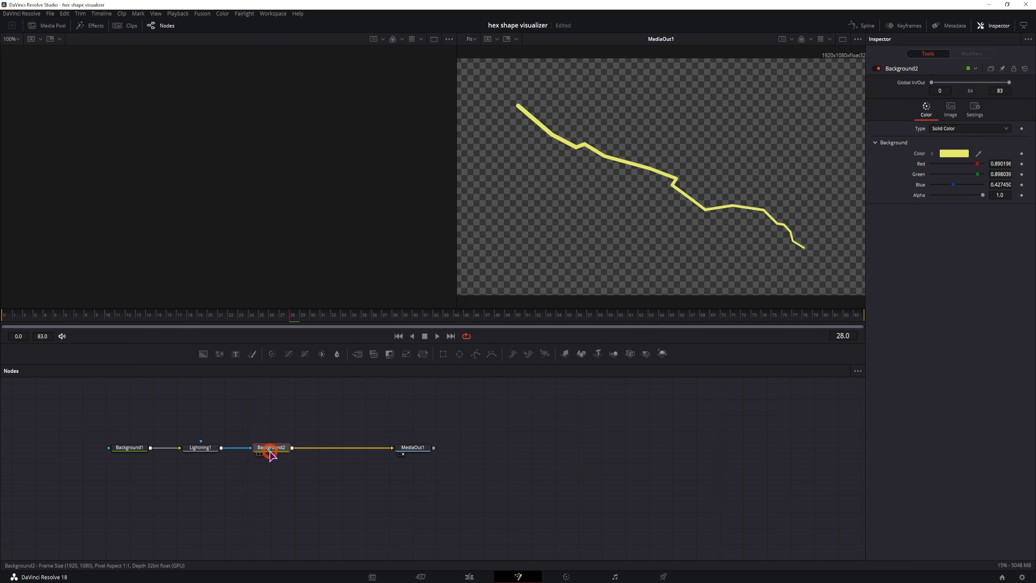
pyautogui.hotkey('ctrl', 'space')
pyautogui.write('glow')
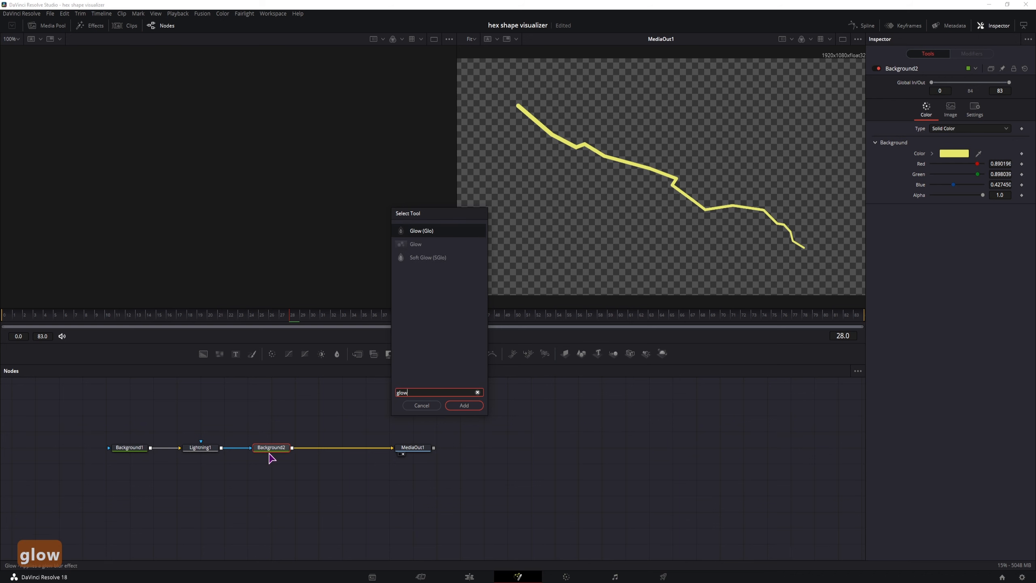
pyautogui.click(464, 405)
pyautogui.moveTo(412, 447); pyautogui.dragTo(460, 448)
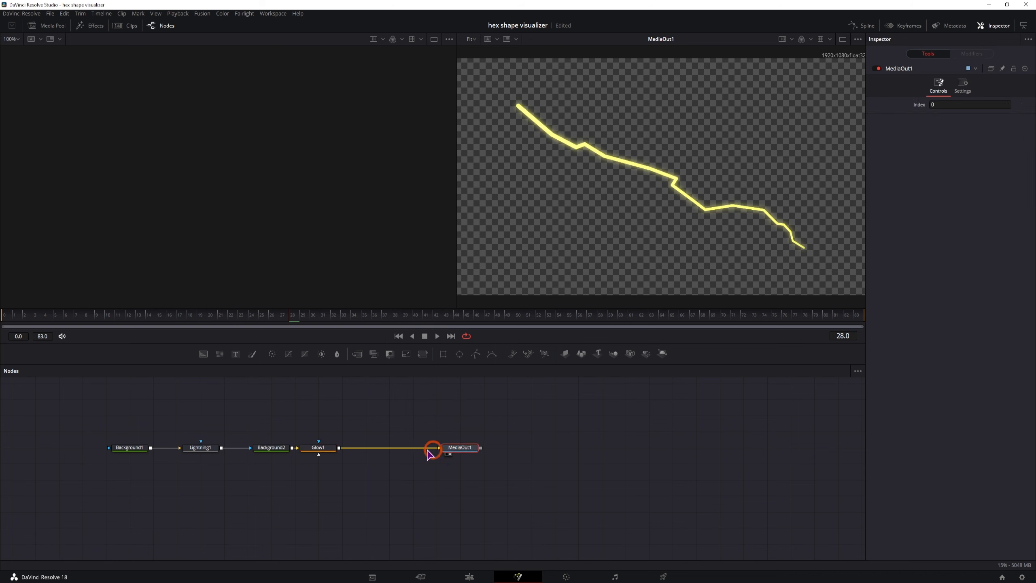
# Add a Soft Glow node between Glow1 and MediaOut1
pyautogui.click(326, 447)
pyautogui.hotkey('ctrl', 'space')
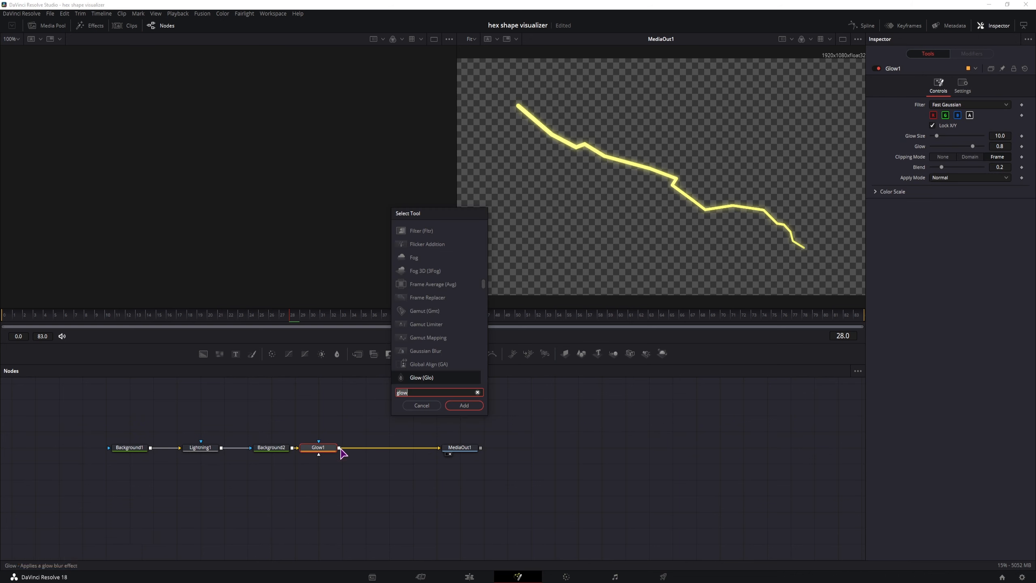
pyautogui.write('soft')
pyautogui.click(465, 406)
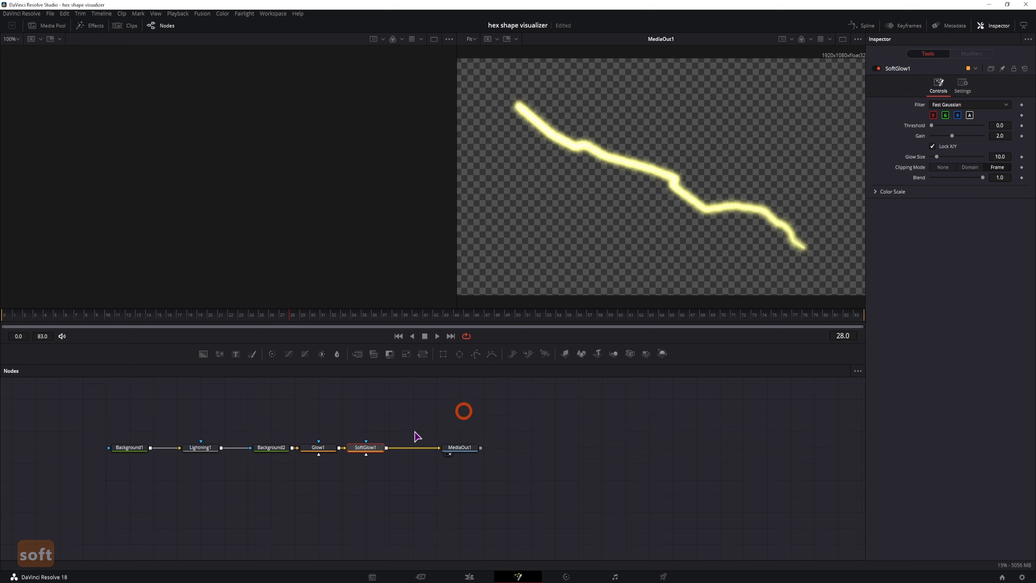
pyautogui.click(365, 448)
# Move Lightning1's start point to about 0.074, 0.904 and its end point to about 0.905, 0.123
pyautogui.click(205, 450)
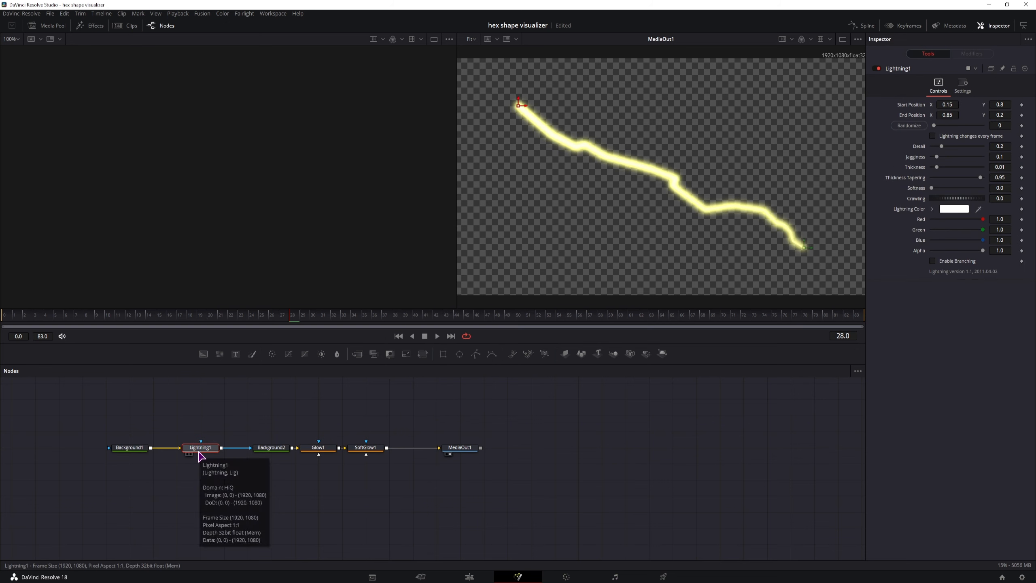
pyautogui.moveTo(520, 108); pyautogui.dragTo(487, 82)
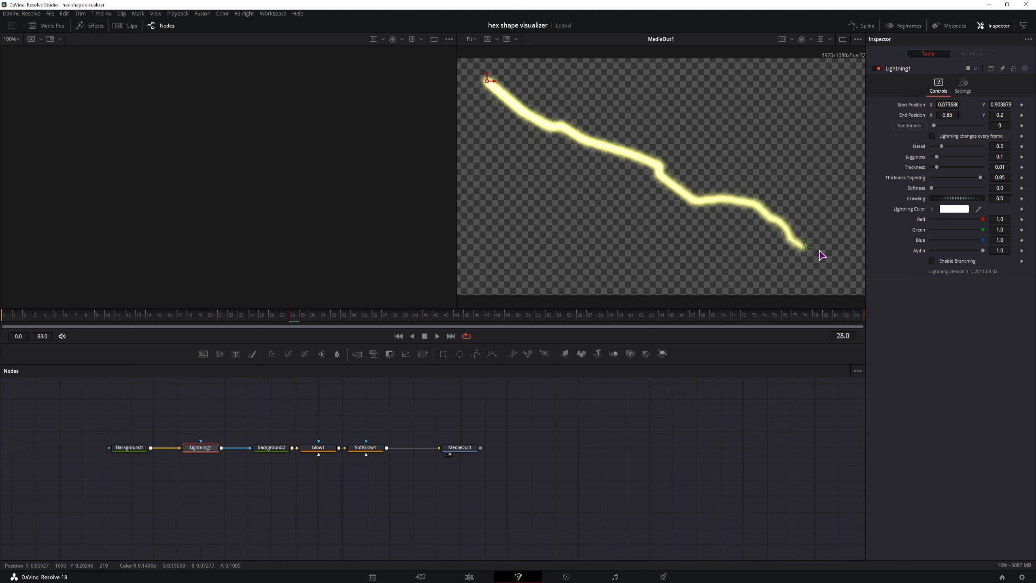
pyautogui.moveTo(804, 248); pyautogui.dragTo(827, 268)
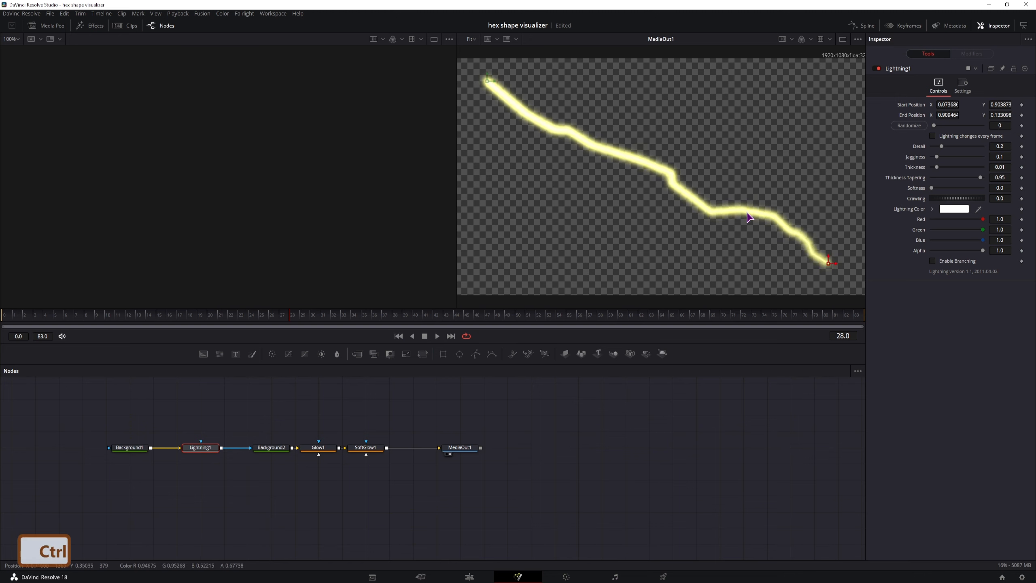
pyautogui.scroll(-2, 747, 213)
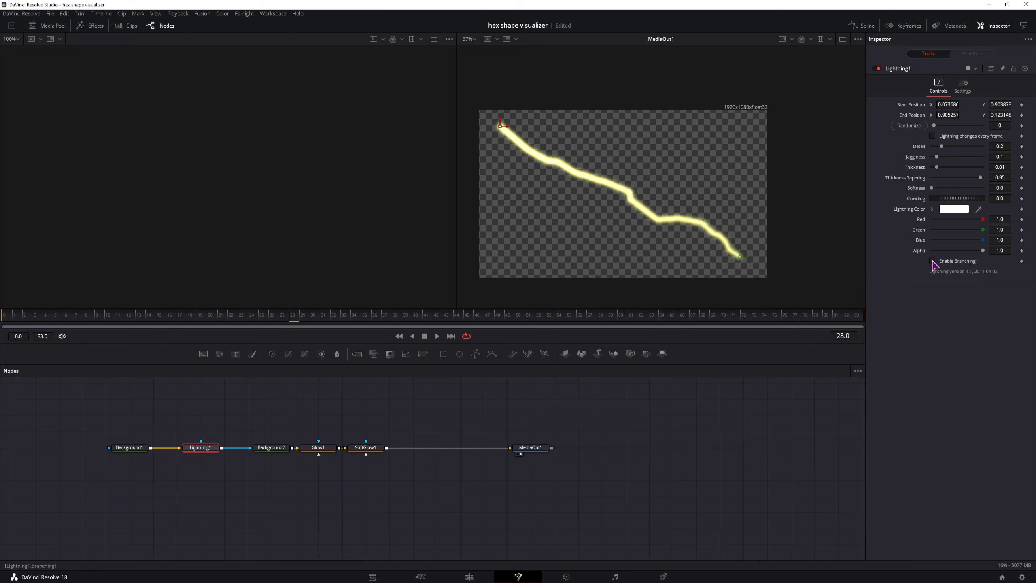
# Enable branching on Lightning1 with branching probability 0.591 and branch length 0.465, and set detail 0.236, jagginess 0.134, thickness 0.0055, tapering 0.898, softness 1.1, crawling 0.196
pyautogui.click(932, 261)
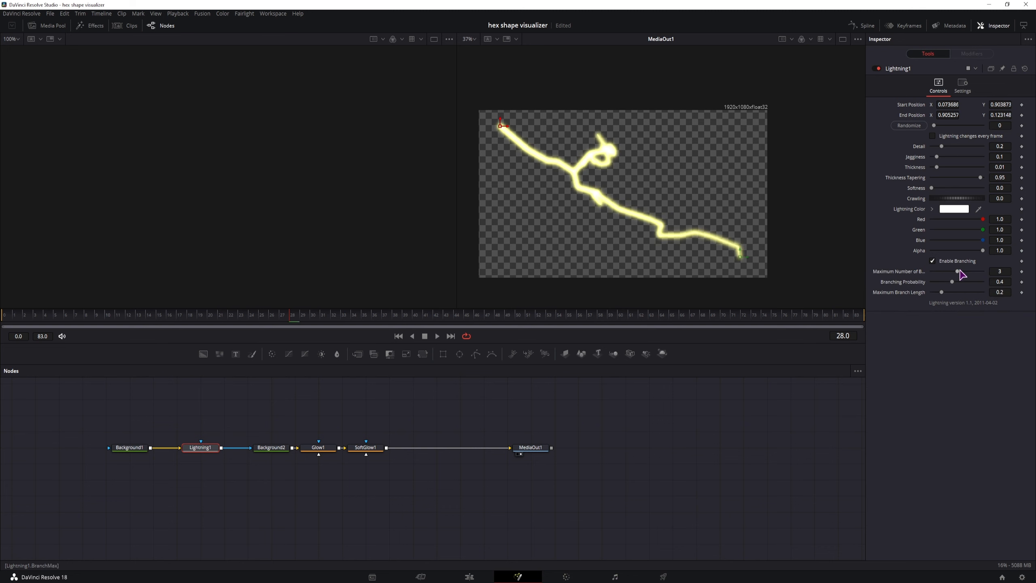
pyautogui.moveTo(963, 273); pyautogui.dragTo(977, 273)
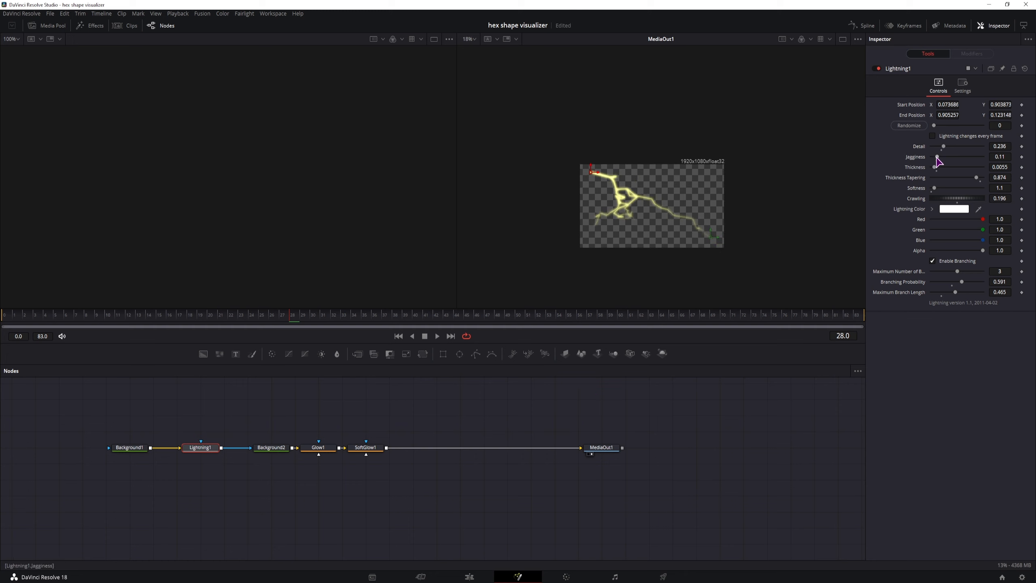
pyautogui.moveTo(937, 157); pyautogui.dragTo(972, 180)
pyautogui.moveTo(944, 148); pyautogui.dragTo(978, 178)
# Apply the Audio (WAV) modifier to Lightning1's Thickness Tapering and show the modifier's controls
pyautogui.rightClick(908, 178)
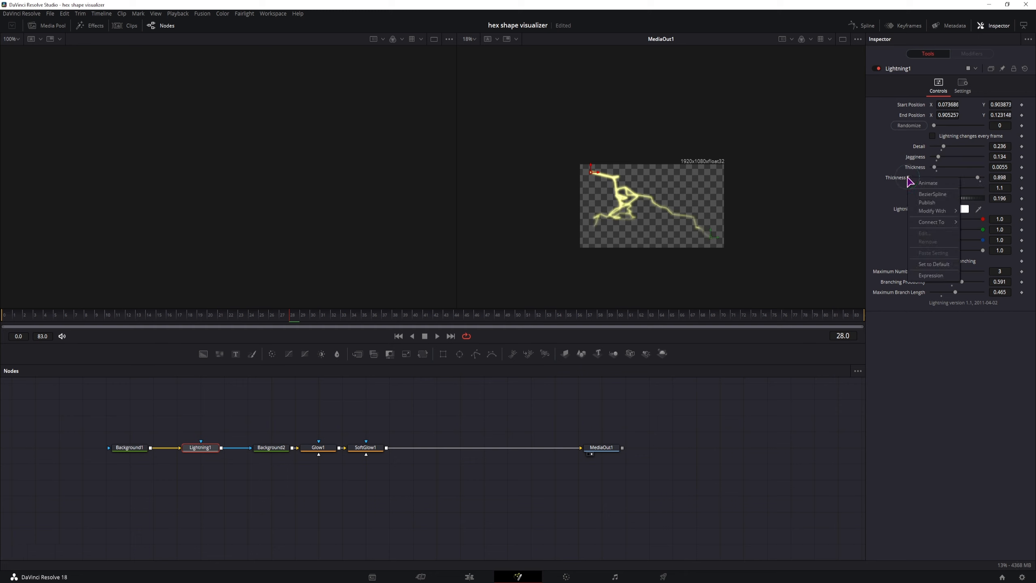
pyautogui.moveTo(934, 214)
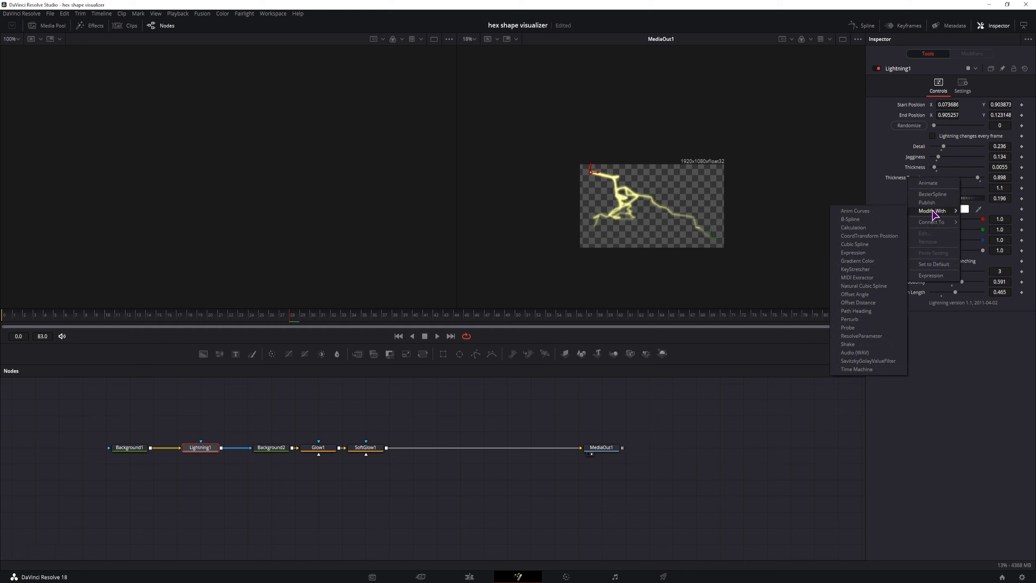
pyautogui.click(859, 354)
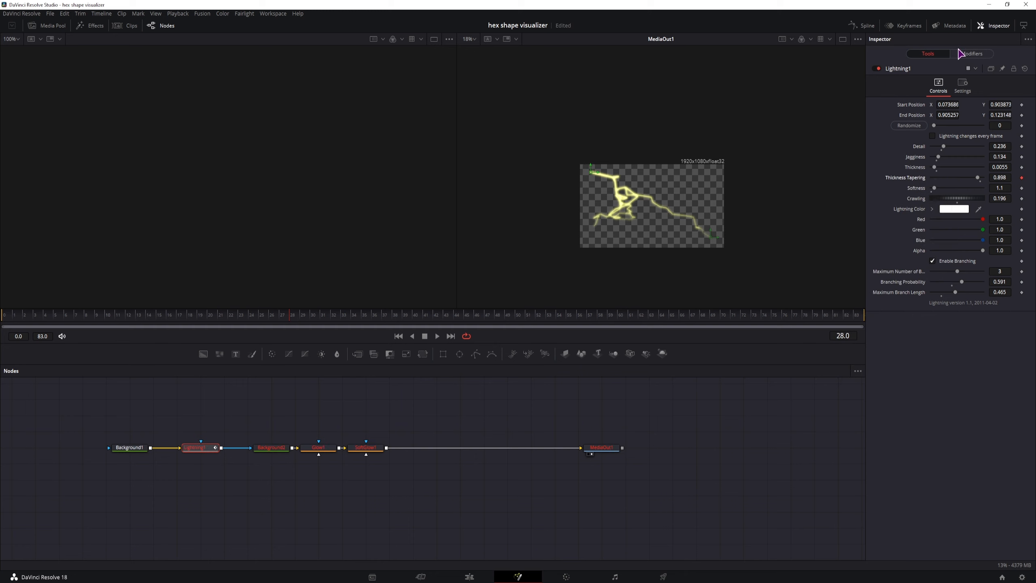
pyautogui.click(995, 27)
pyautogui.click(995, 26)
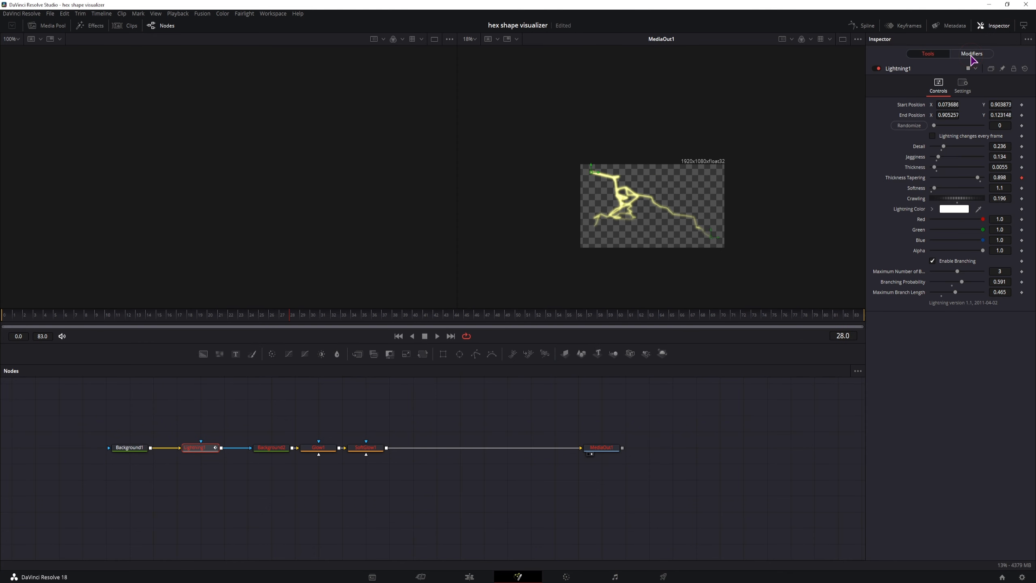
pyautogui.click(972, 53)
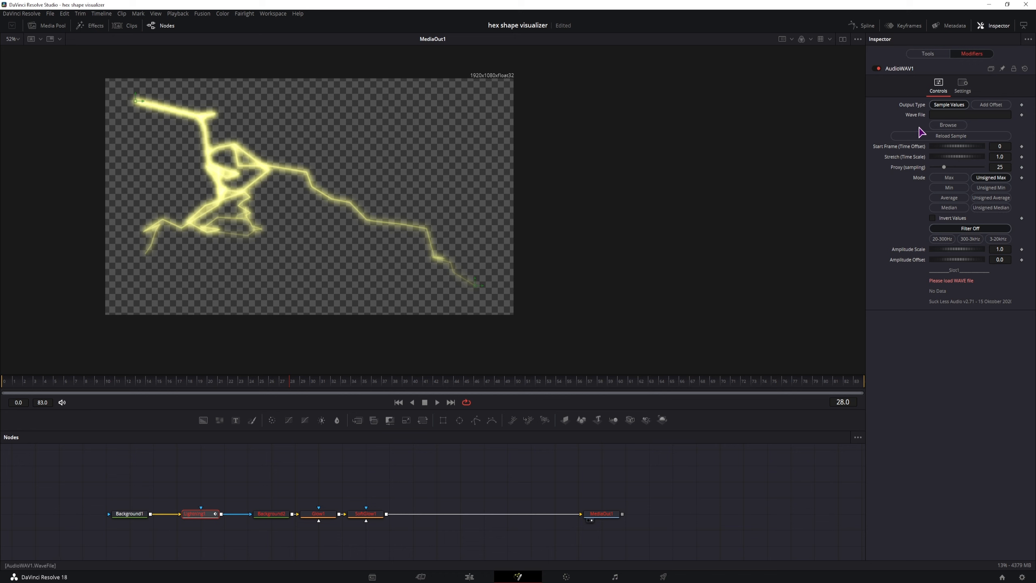
# Load Thunder_Crack.wav from the YouTube - Sound Effects folder as the modifier's wave file
pyautogui.click(940, 129)
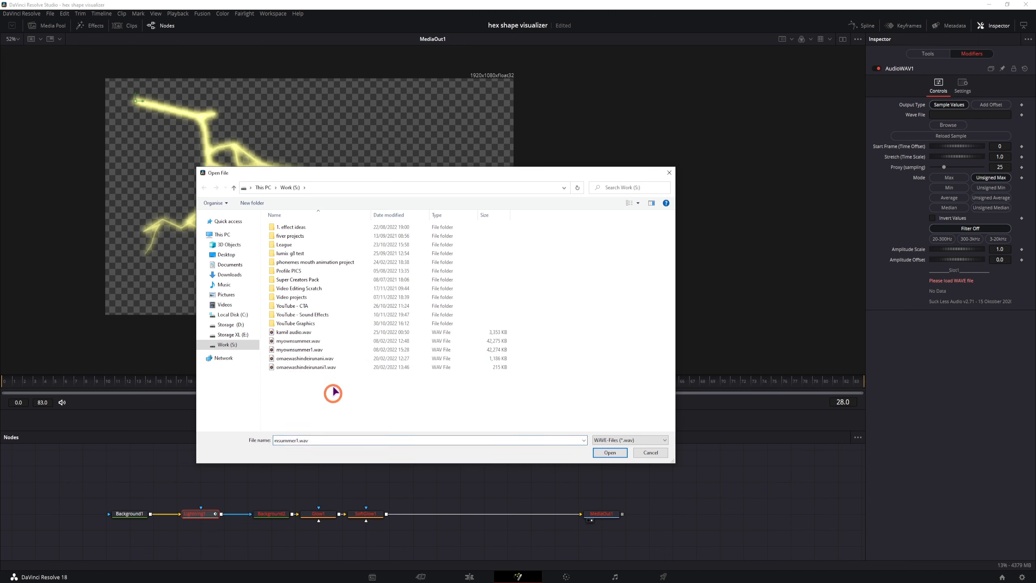
pyautogui.doubleClick(304, 314)
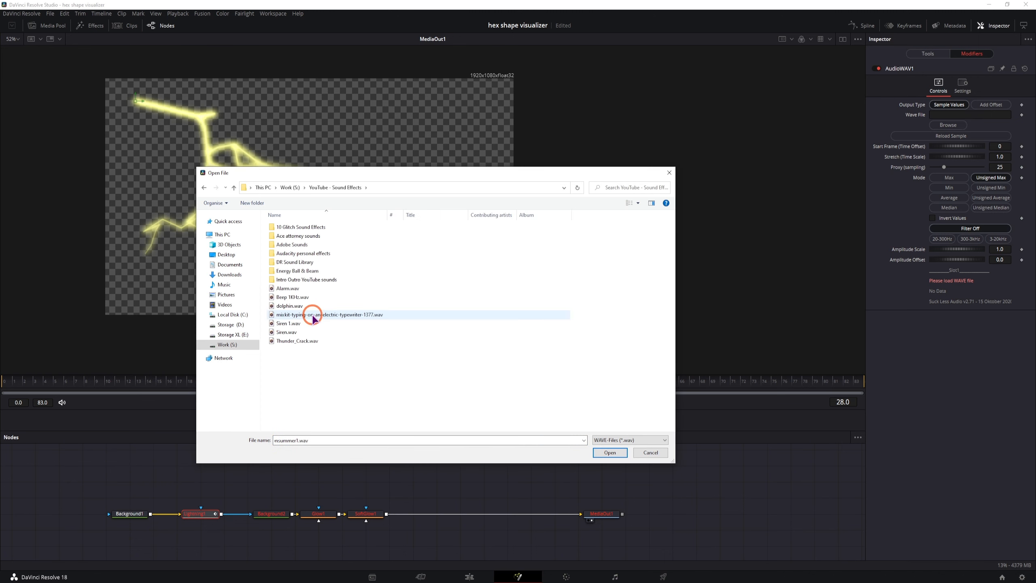
pyautogui.click(307, 345)
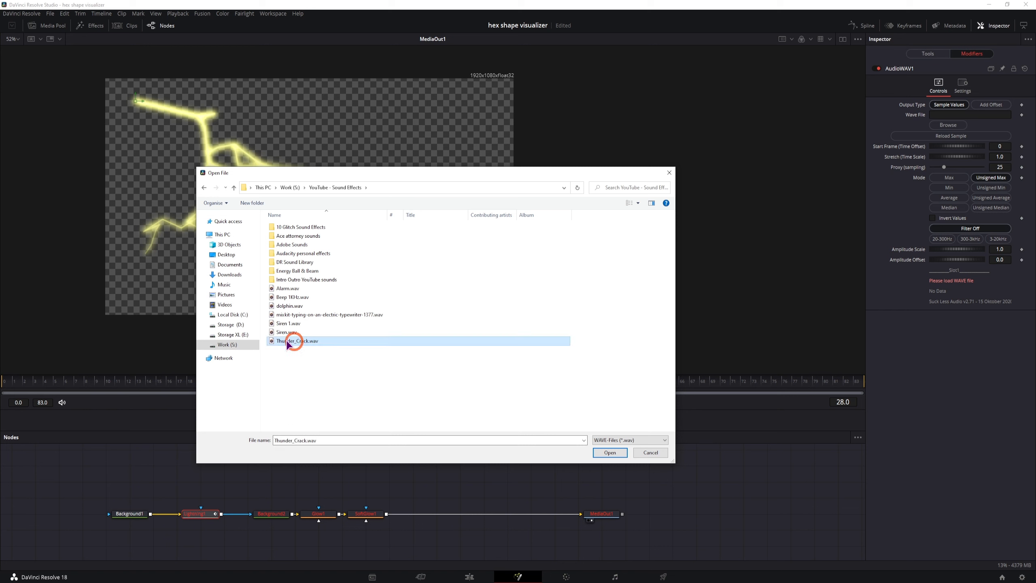
pyautogui.click(610, 453)
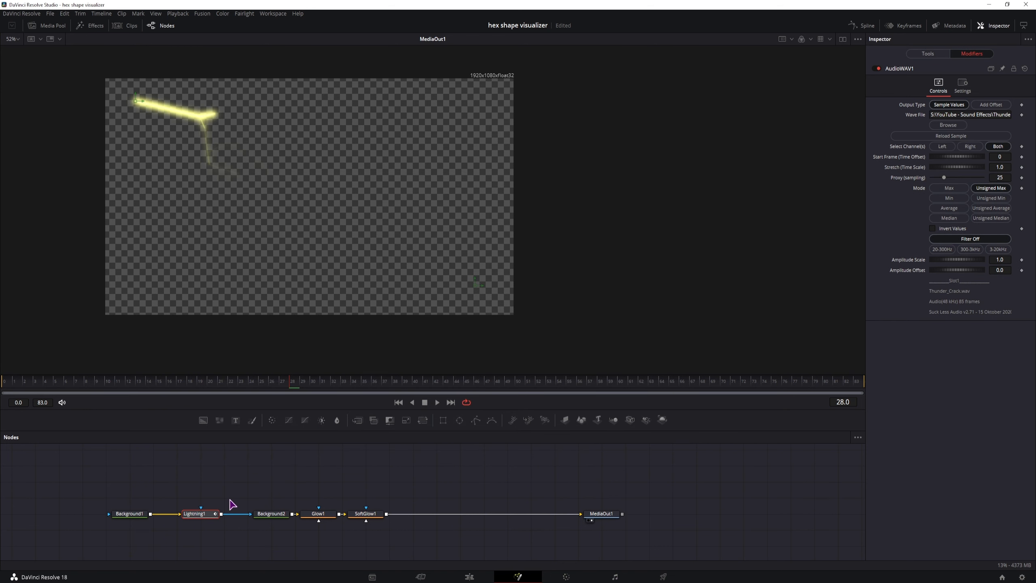
# Scrub through the composition to examine how the lightning reacts to the thunder audio
pyautogui.click(15, 381)
pyautogui.moveTo(33, 383); pyautogui.dragTo(435, 402)
pyautogui.moveTo(518, 397); pyautogui.dragTo(310, 398)
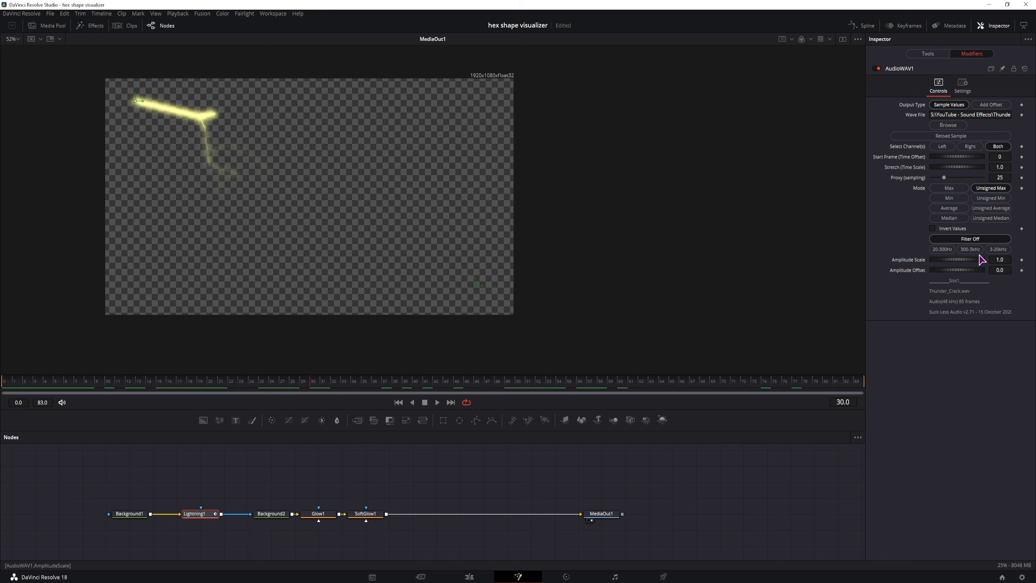
# Compare the modifier's frequency filters while scrubbing, choose 300-3kHz, and raise the amplitude offset
pyautogui.click(998, 250)
pyautogui.moveTo(425, 382); pyautogui.dragTo(644, 389)
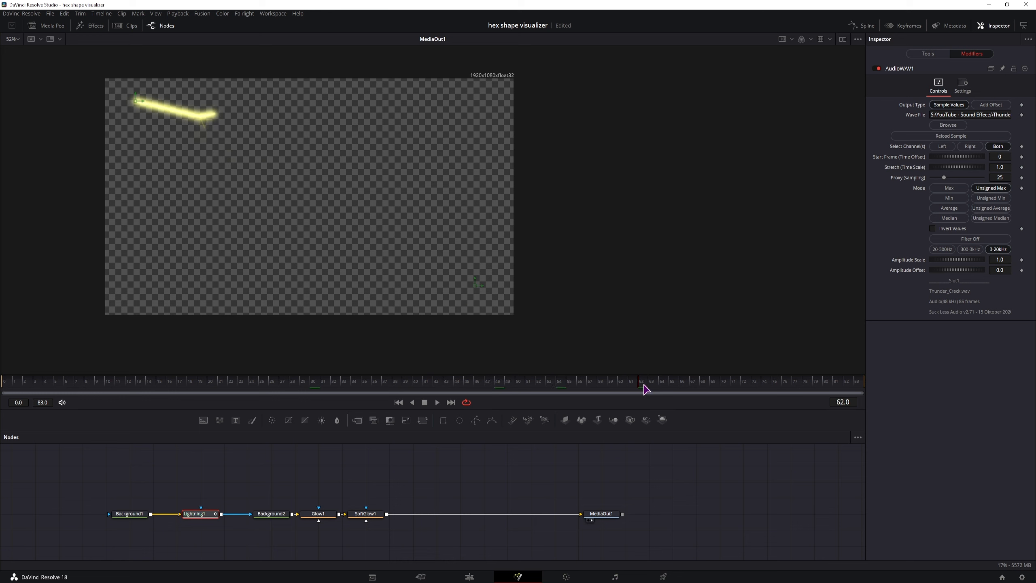
pyautogui.click(970, 250)
pyautogui.click(943, 249)
pyautogui.click(999, 250)
pyautogui.click(972, 250)
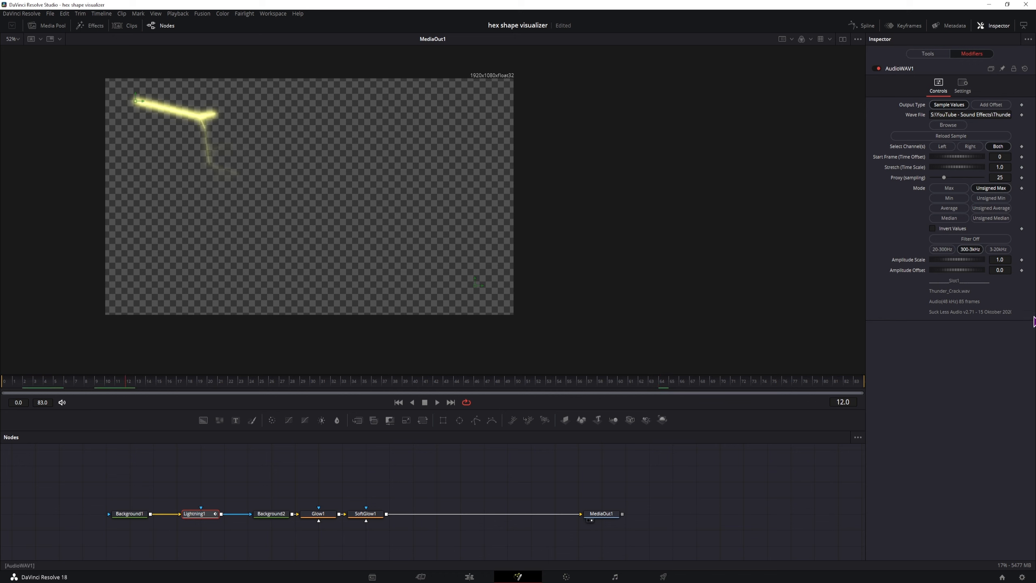
pyautogui.moveTo(999, 272); pyautogui.dragTo(1015, 273)
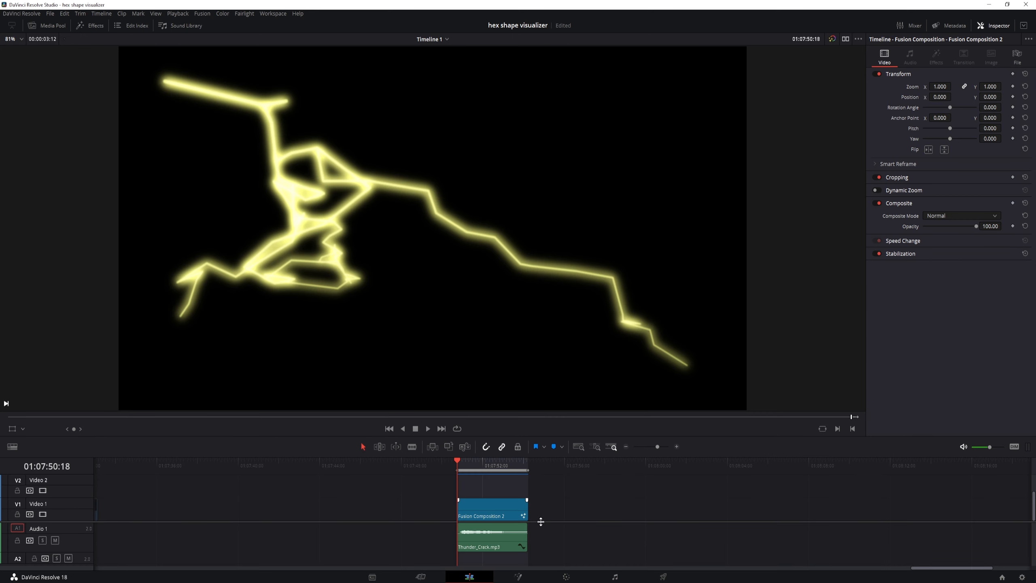
# Play the lightning with its thunder sound on the Edit timeline and add a short fade-out to Fusion Composition 2
pyautogui.press('space')
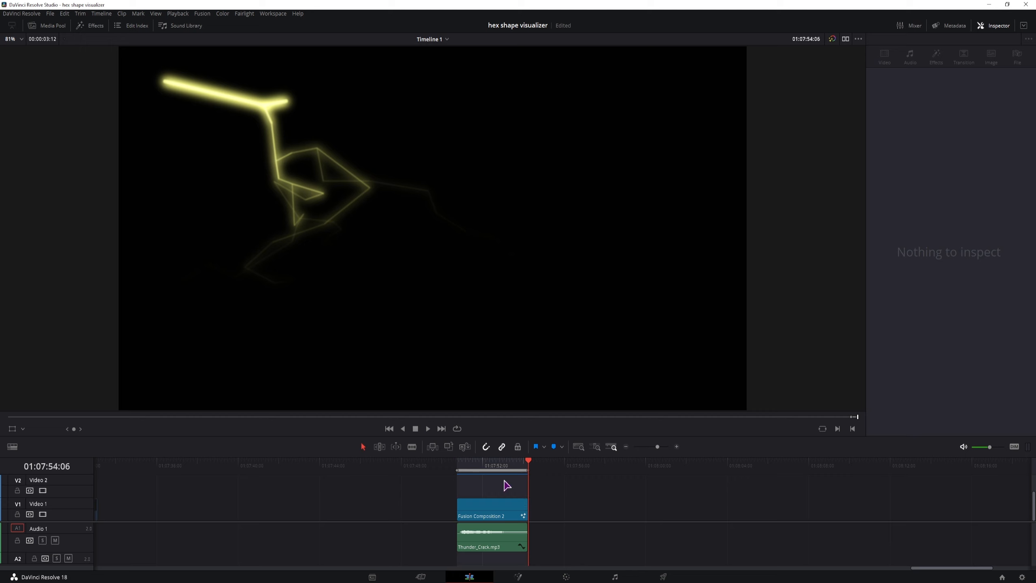
pyautogui.moveTo(526, 500); pyautogui.dragTo(520, 500)
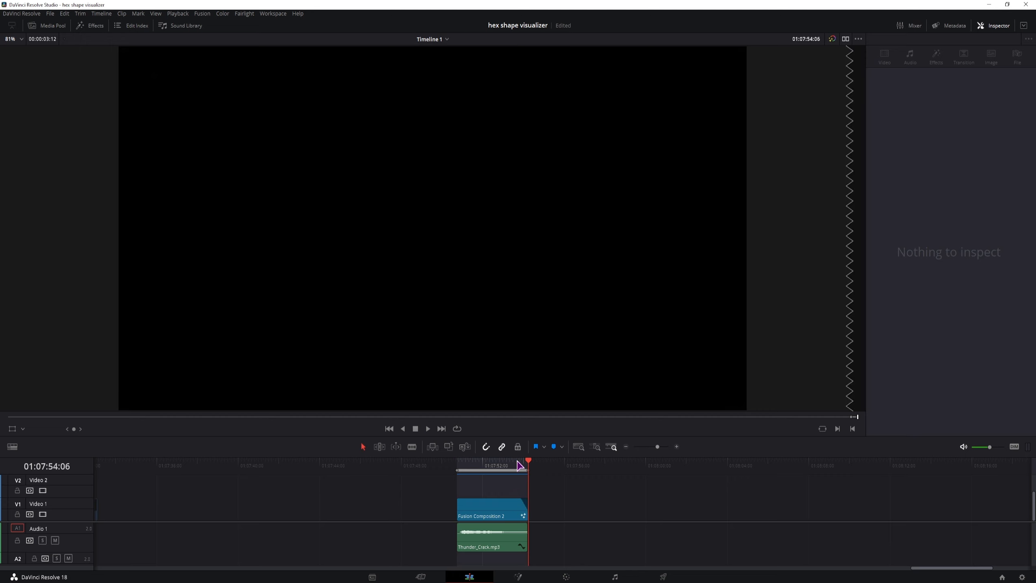
pyautogui.click(518, 461)
pyautogui.press('space')
pyautogui.click(527, 461)
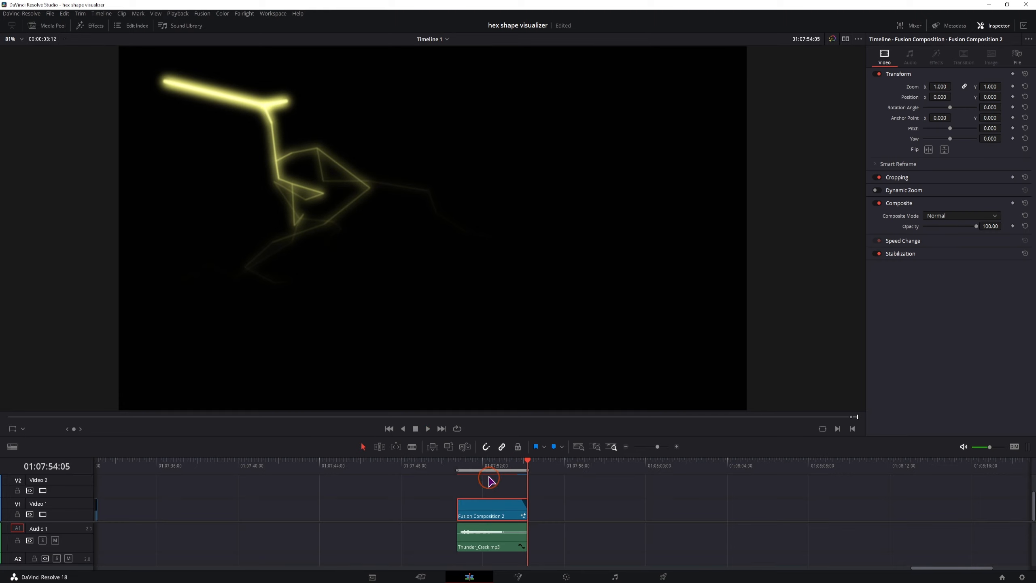
# Return to the Fusion composition at frame 41, connect an Image Plane 3D node to SoftGlow1 and display it in the viewer
pyautogui.click(491, 463)
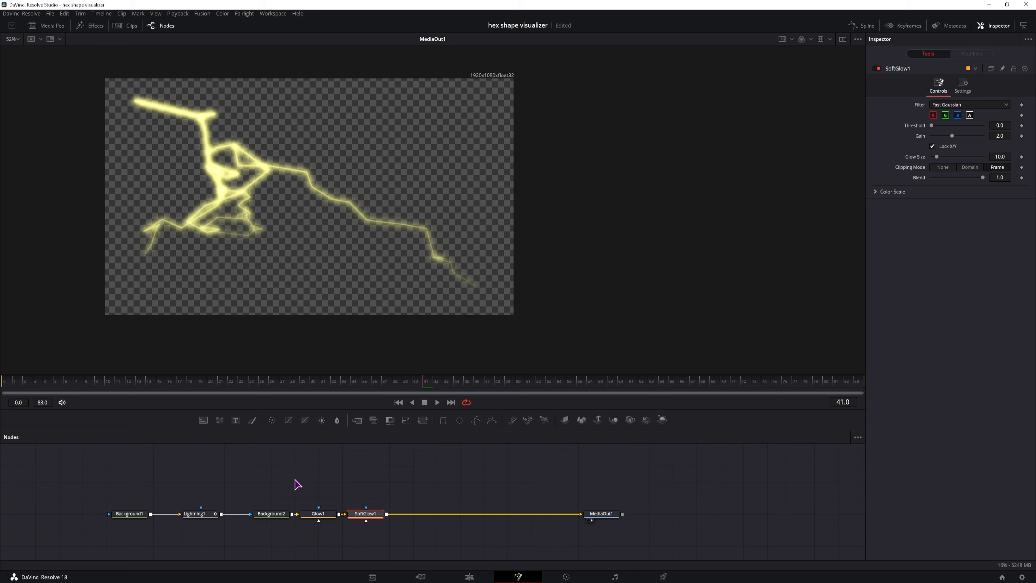
pyautogui.moveTo(117, 484); pyautogui.dragTo(400, 541)
pyautogui.click(414, 538)
pyautogui.click(566, 421)
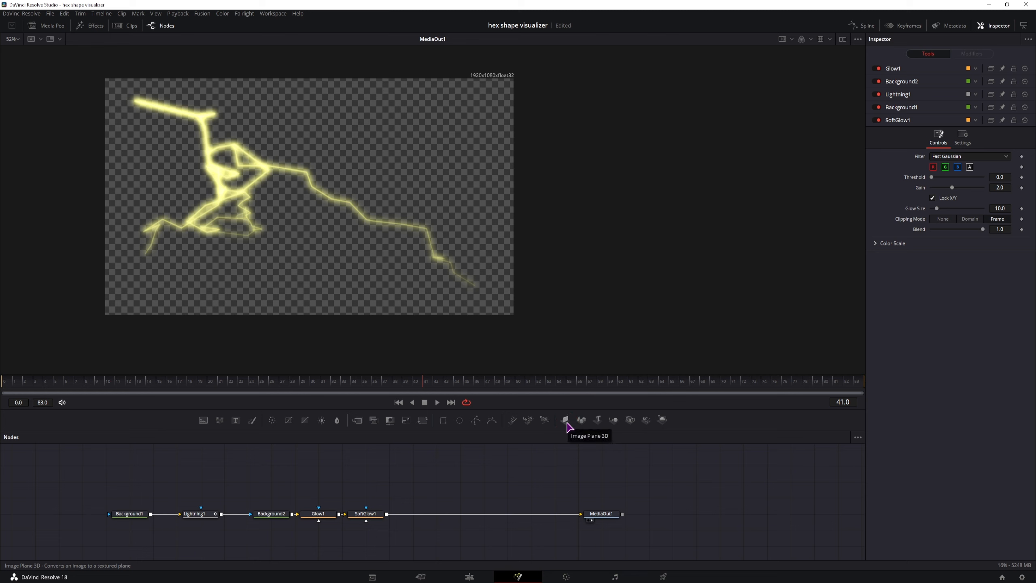
pyautogui.moveTo(567, 425); pyautogui.dragTo(438, 502)
pyautogui.press('2')
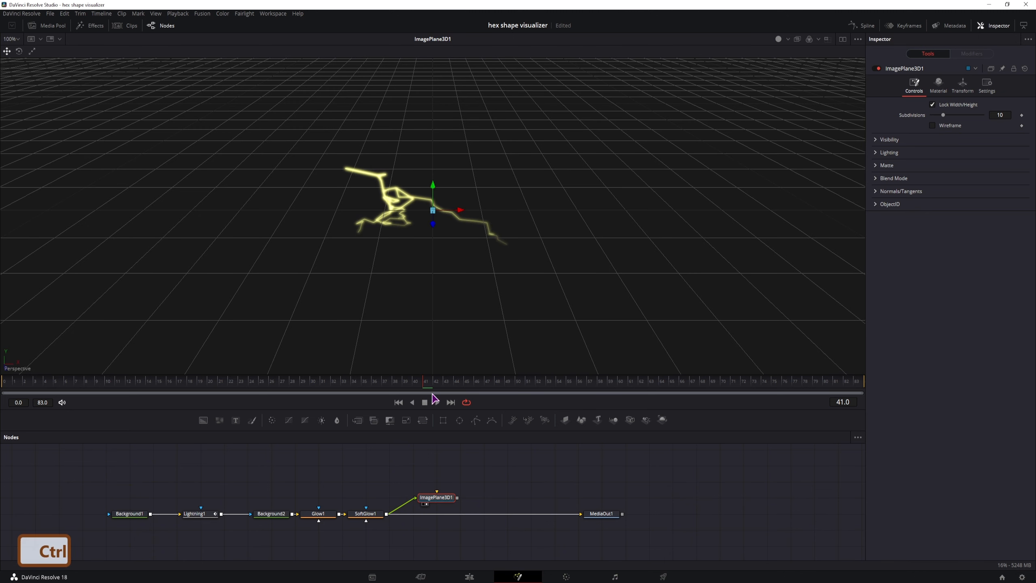
pyautogui.scroll(-2, 484, 449)
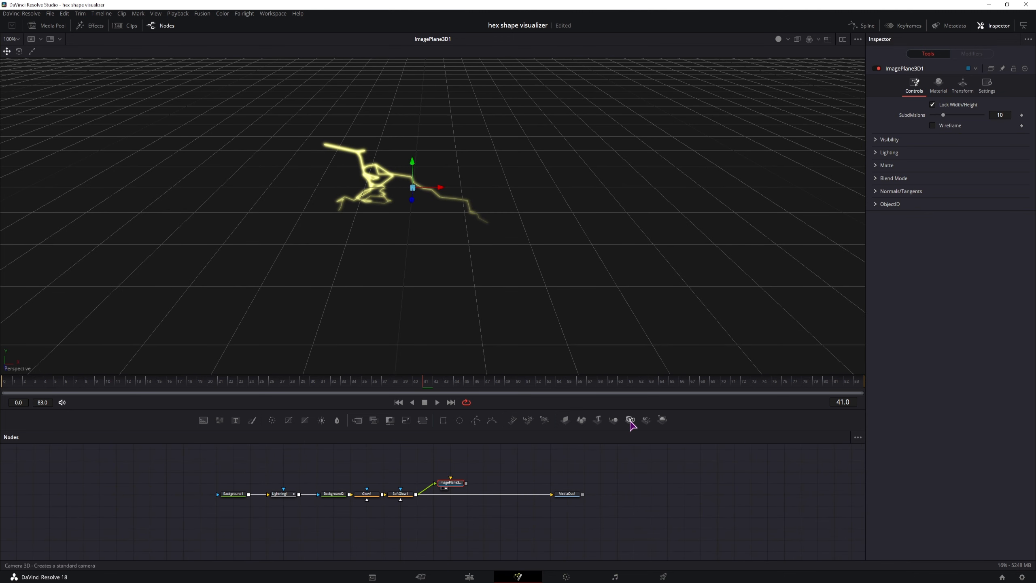
# Merge a Camera 3D with the image plane, render it through a Renderer 3D into MediaOut1, and view Merge3D1 beside MediaOut1
pyautogui.moveTo(630, 420); pyautogui.dragTo(451, 482)
pyautogui.moveTo(523, 474); pyautogui.dragTo(578, 499)
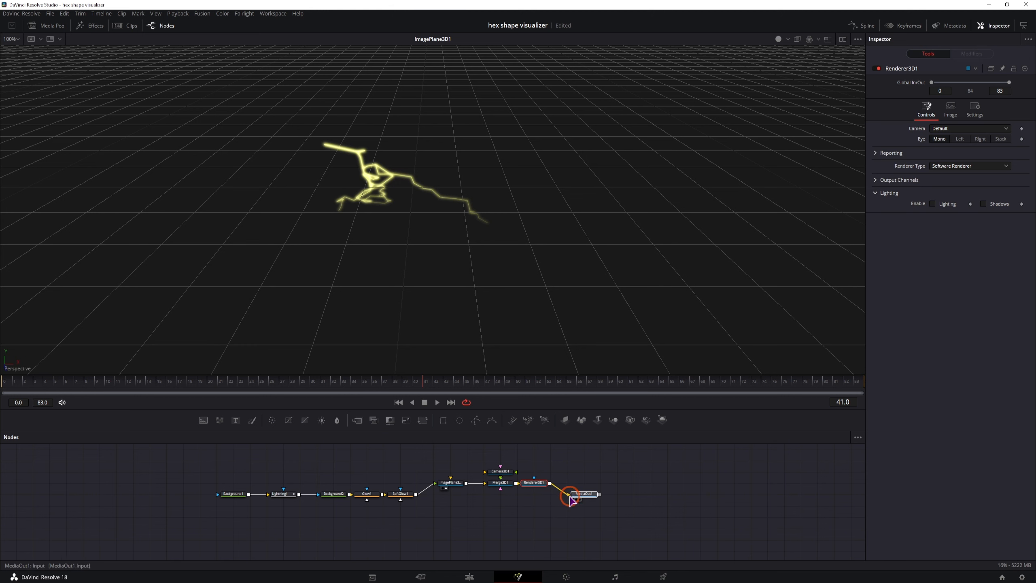
pyautogui.press('2')
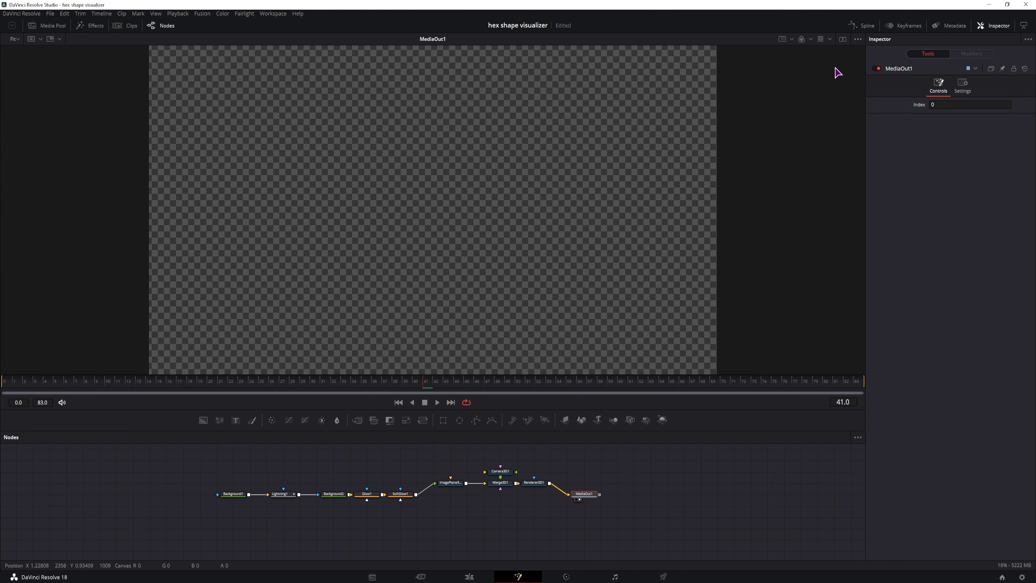
pyautogui.click(842, 38)
pyautogui.click(501, 482)
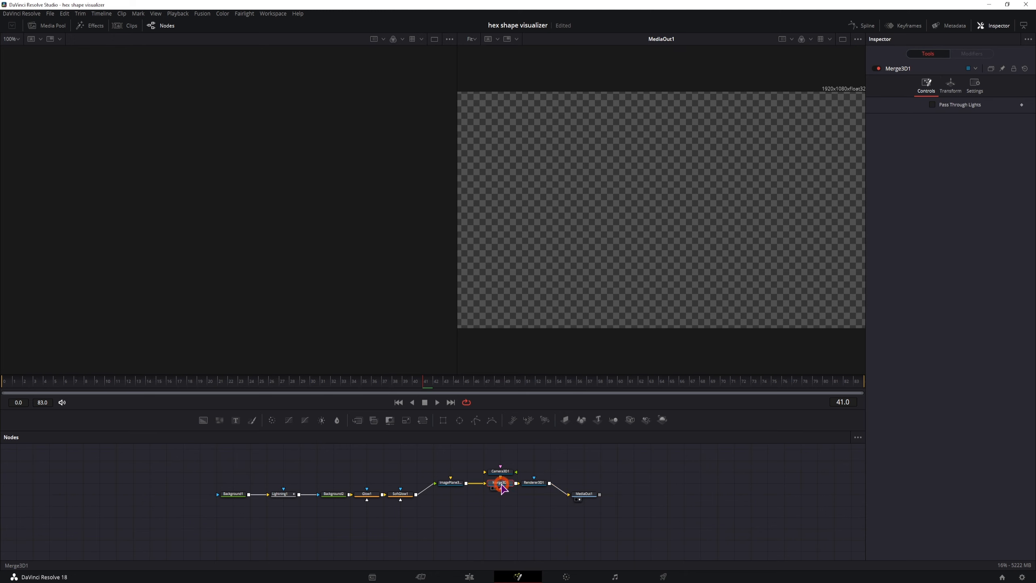
pyautogui.press('1')
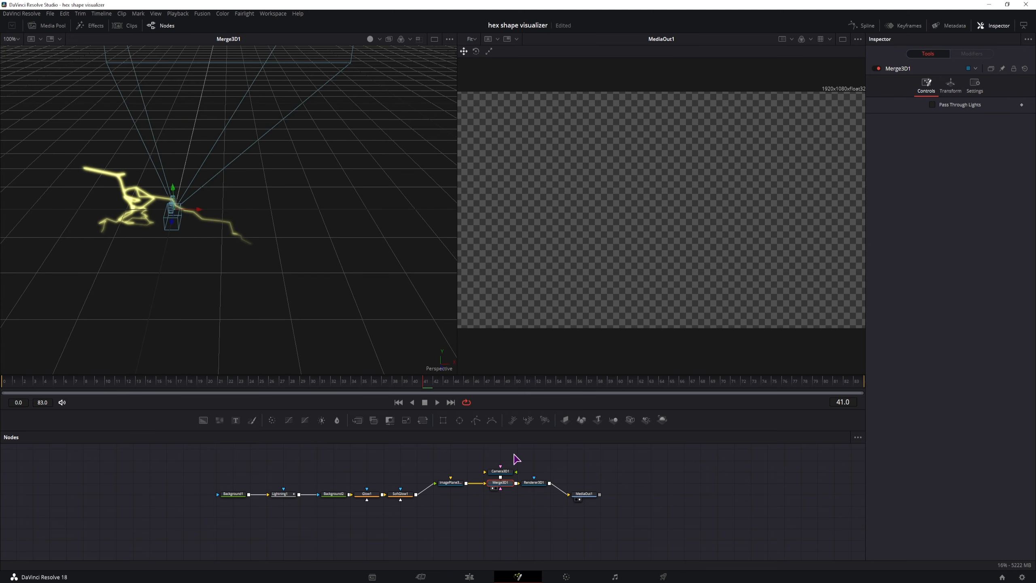
# Pull Camera3D1 straight back from the image plane until the whole lightning bolt fits in the rendered frame
pyautogui.click(505, 474)
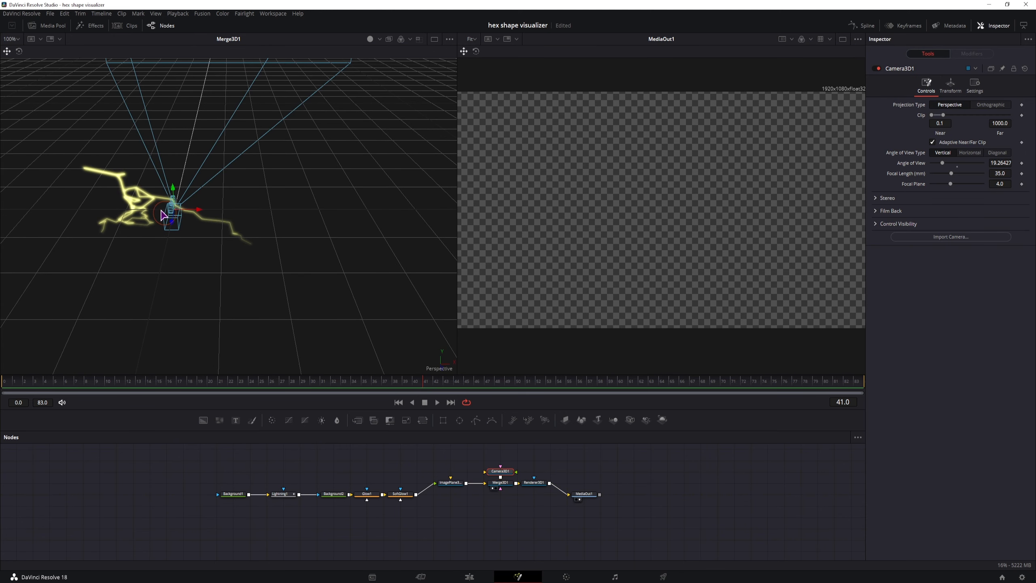
pyautogui.moveTo(336, 224); pyautogui.dragTo(247, 229)
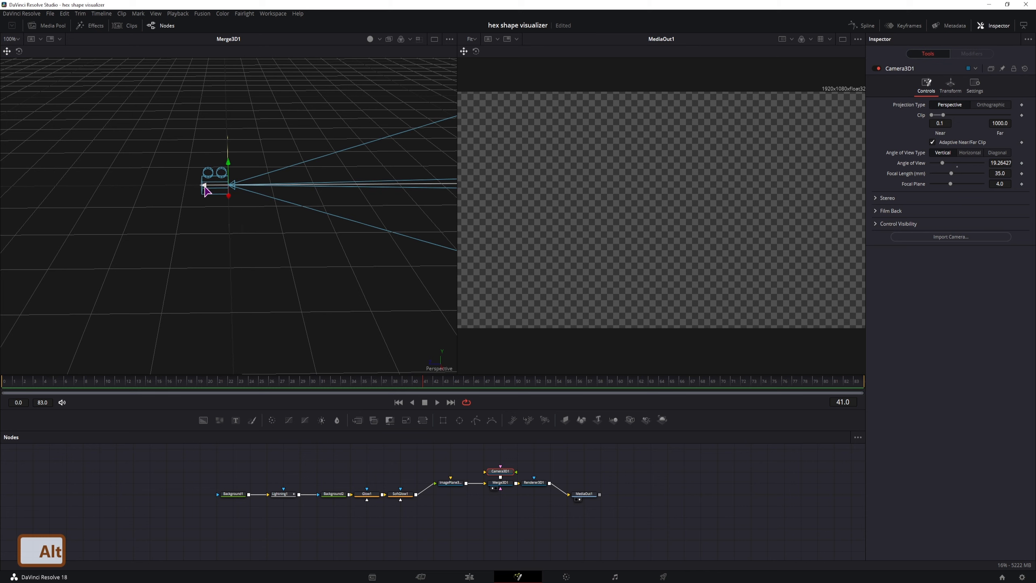
pyautogui.moveTo(206, 189); pyautogui.dragTo(111, 203)
pyautogui.scroll(-2, 182, 221)
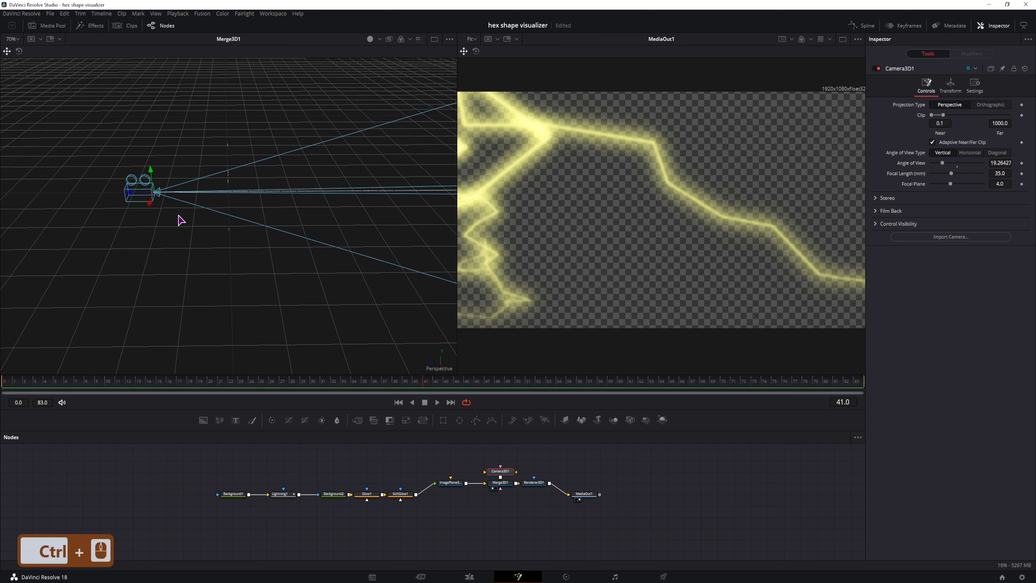
pyautogui.scroll(-2, 181, 220)
pyautogui.moveTo(182, 221); pyautogui.dragTo(348, 270)
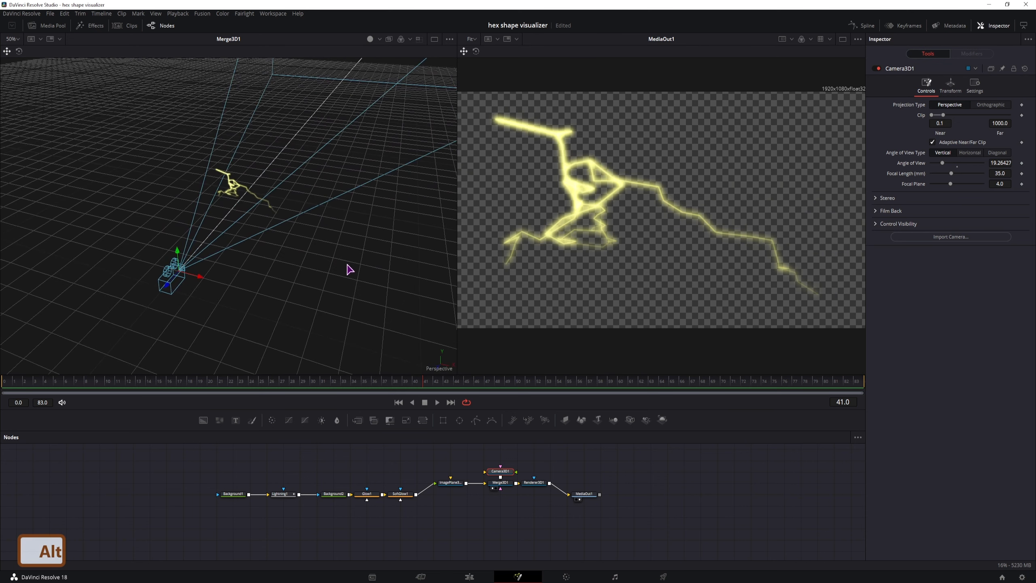
# Transform ImagePlane3D1 with X/Y rotation 12.3 and -67.0, X/Z translation 0.151 and -0.76, and unlock the scale to stretch its X axis
pyautogui.click(457, 486)
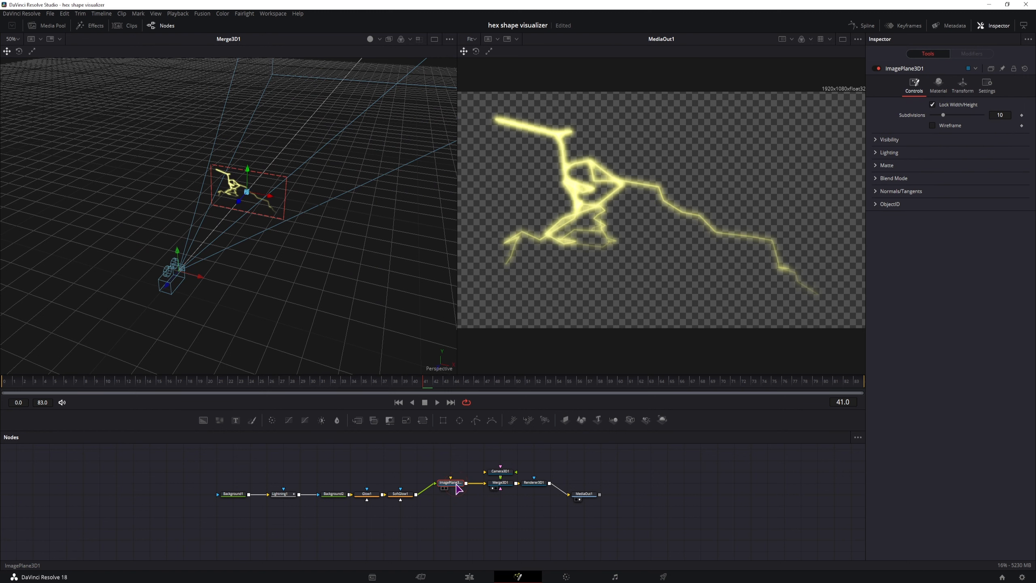
pyautogui.click(963, 86)
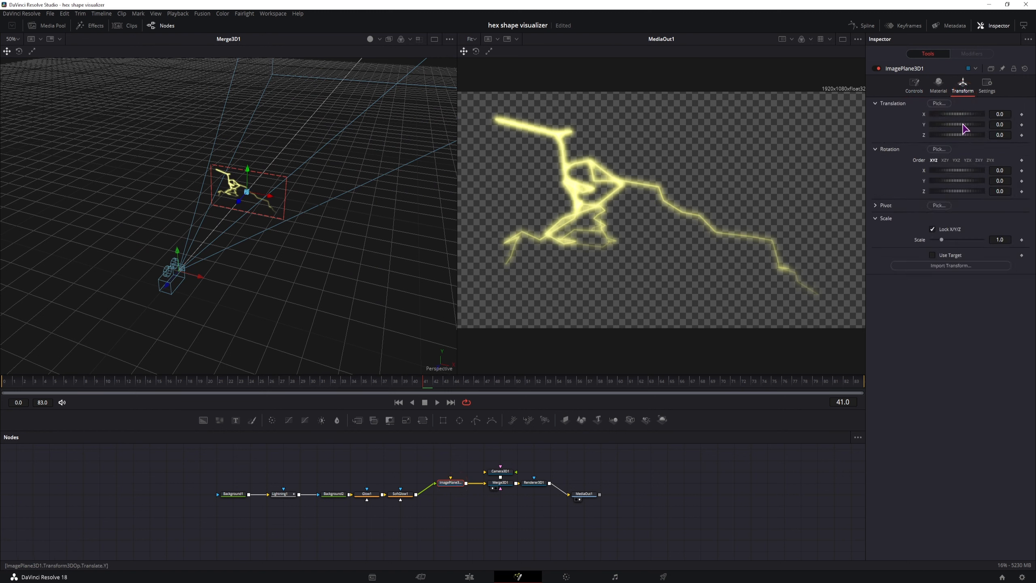
pyautogui.moveTo(1005, 192)
pyautogui.mouseDown()
pyautogui.moveTo(995, 191)
pyautogui.moveTo(1014, 191)
pyautogui.mouseUp()
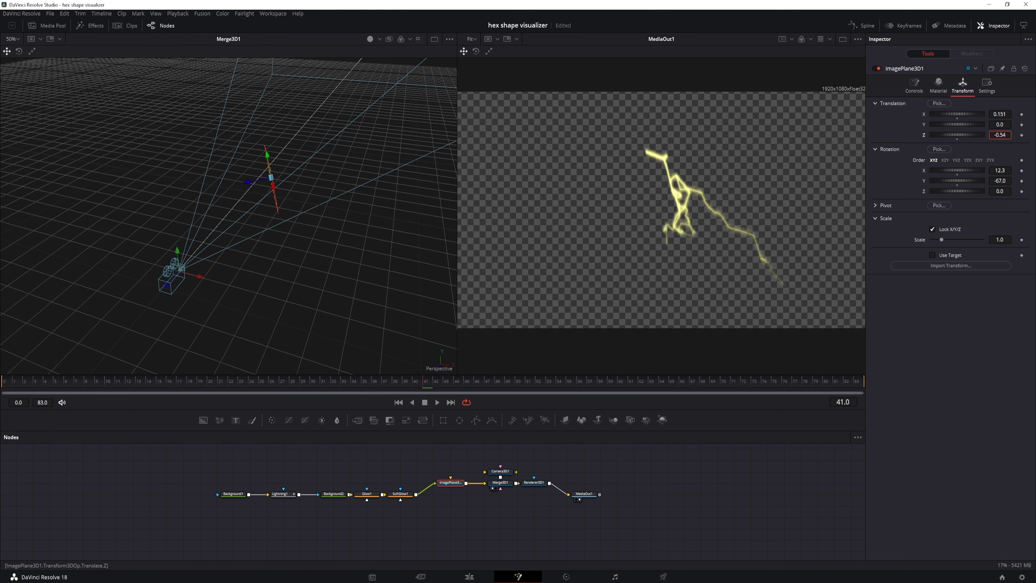
pyautogui.moveTo(1000, 135); pyautogui.dragTo(992, 136)
pyautogui.click(933, 229)
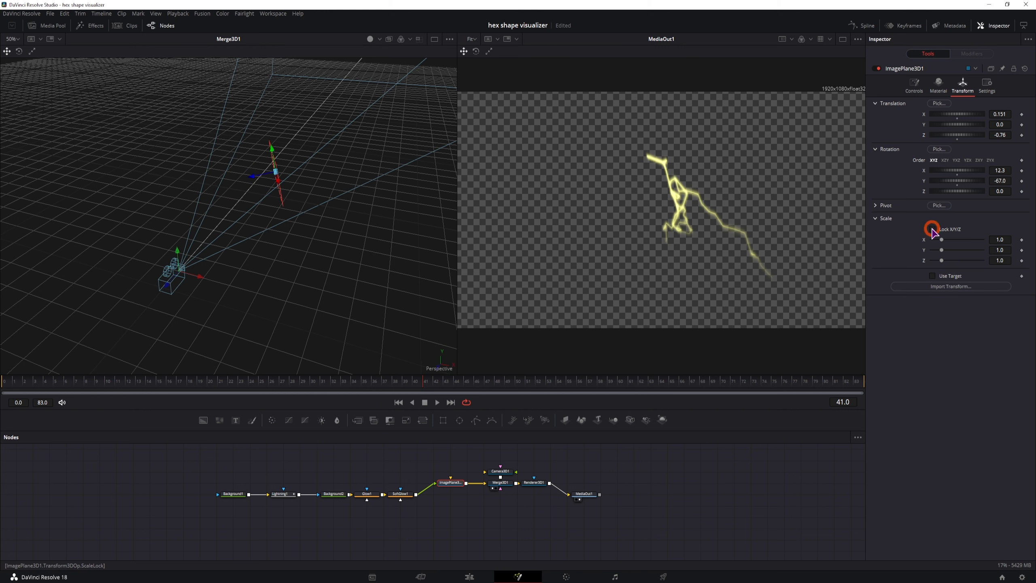
pyautogui.moveTo(1006, 240); pyautogui.dragTo(1021, 240)
# Make room before Renderer3D1 in the node graph and insert a Duplicate 3D node after Merge3D1
pyautogui.moveTo(582, 503); pyautogui.dragTo(505, 493)
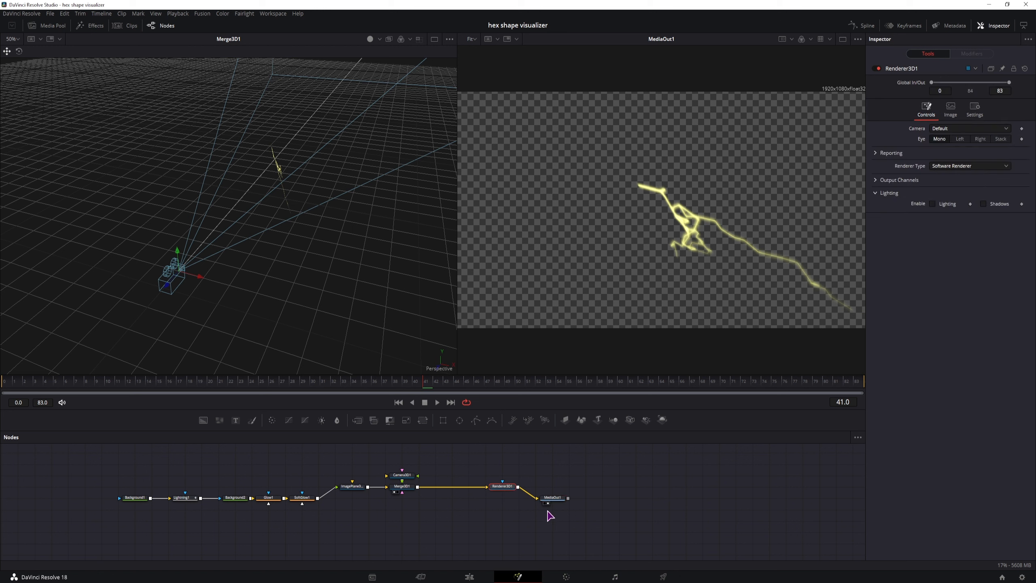
pyautogui.click(402, 486)
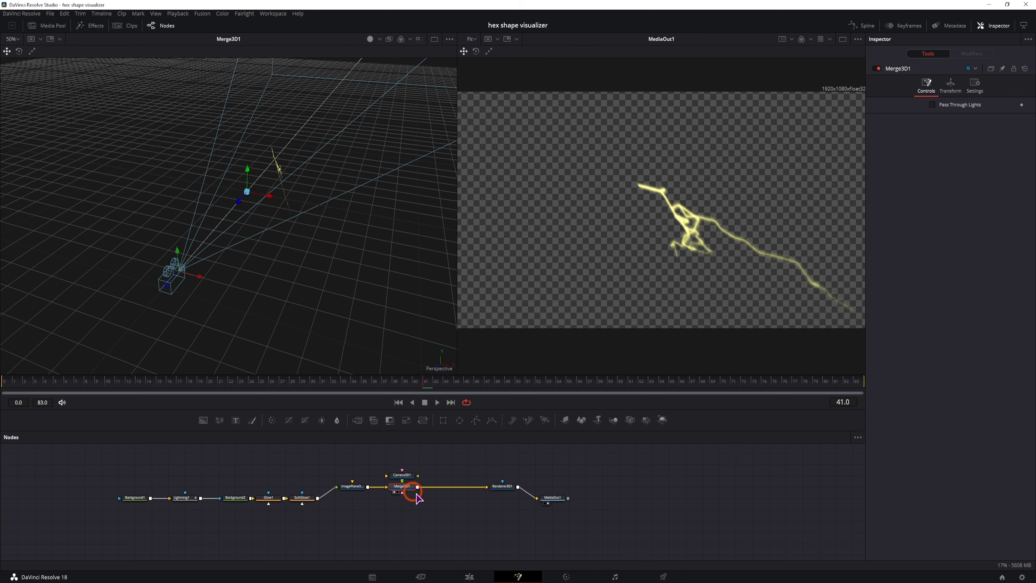
pyautogui.hotkey('ctrl', 'space')
pyautogui.write('soft')
pyautogui.press('BackSpace')
pyautogui.press('BackSpace')
pyautogui.press('BackSpace')
pyautogui.press('BackSpace')
pyautogui.write('du')
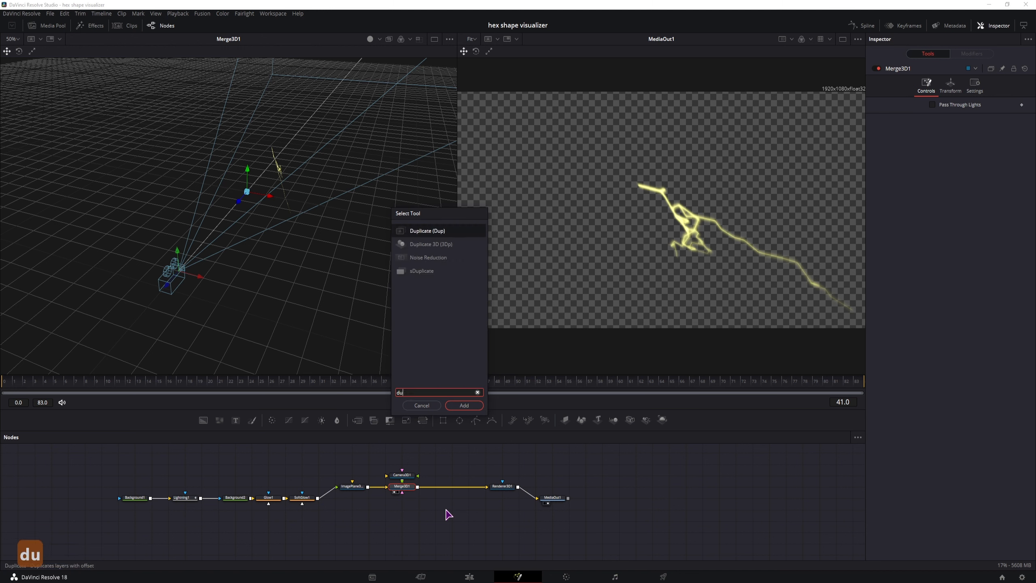
pyautogui.write('pl')
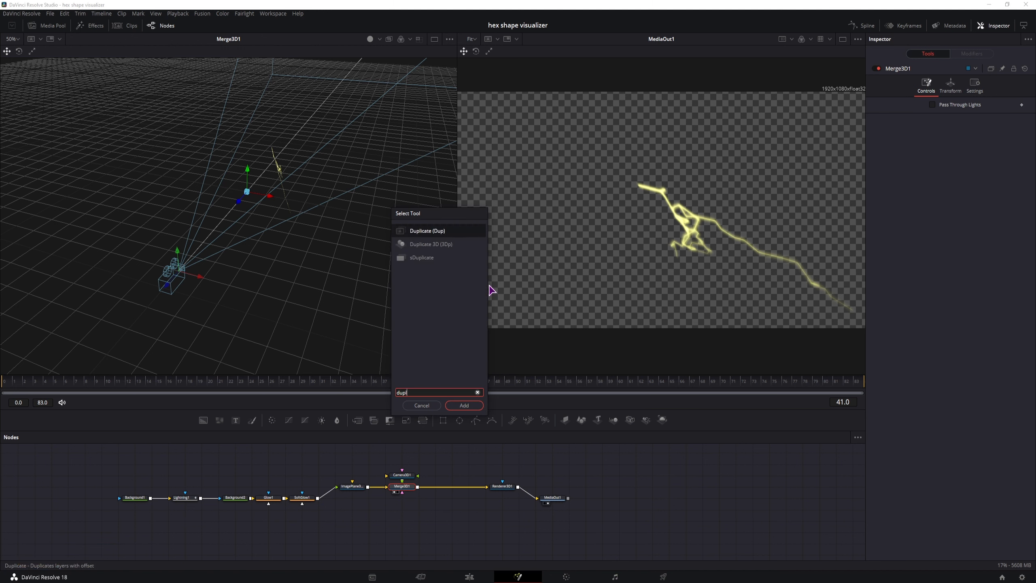
pyautogui.click(432, 245)
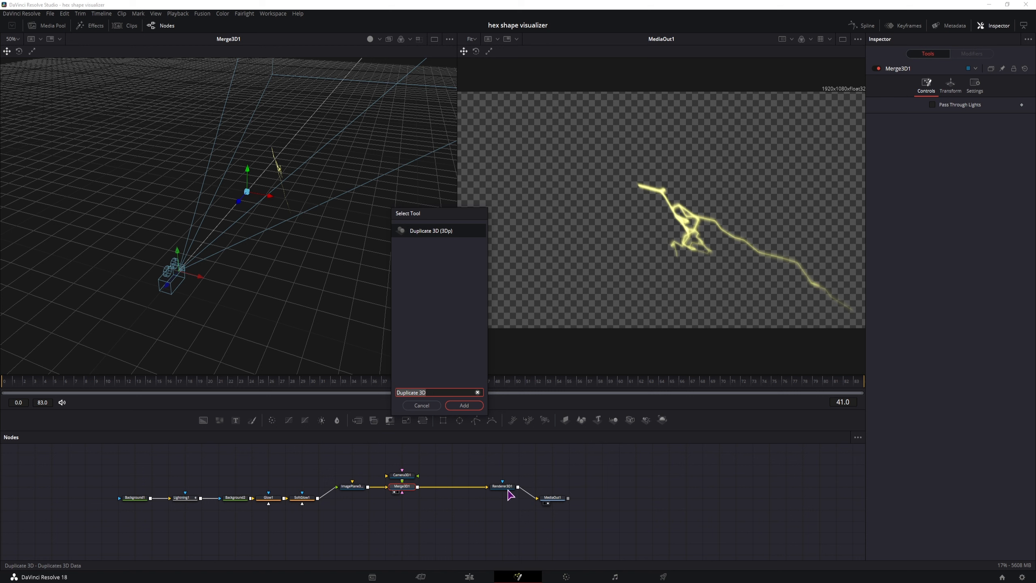
pyautogui.click(473, 406)
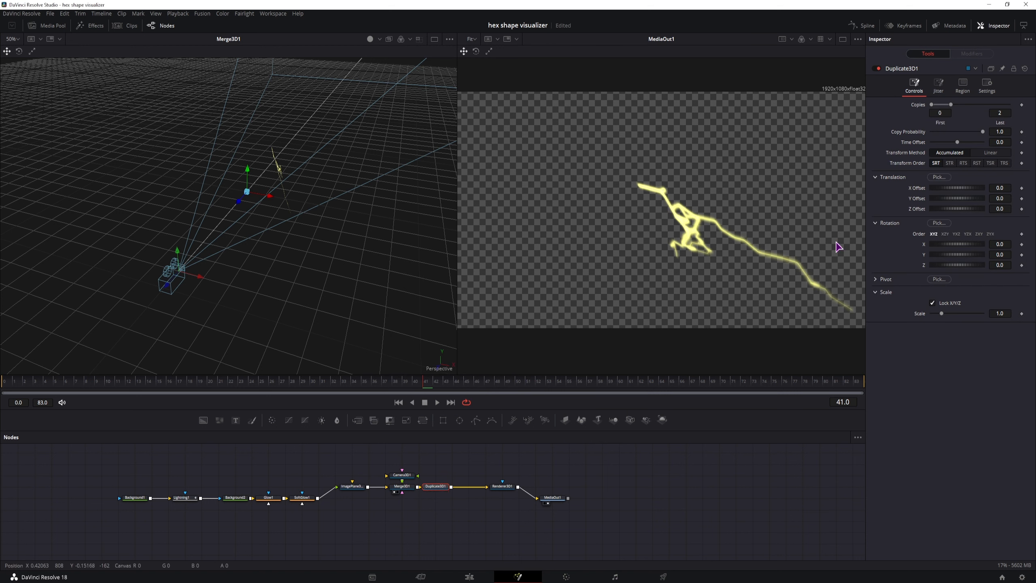
# Set the Duplicate 3D's last copy to 4 and its Z rotation to about 95.7, and enlarge the MediaOut1 view
pyautogui.moveTo(954, 105); pyautogui.dragTo(969, 108)
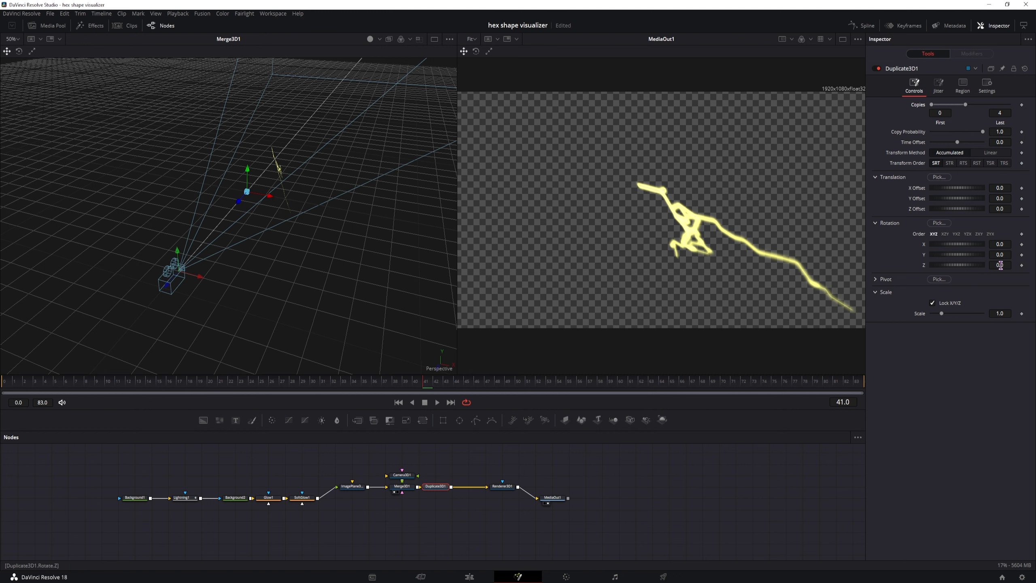
pyautogui.moveTo(1001, 267); pyautogui.dragTo(1012, 268)
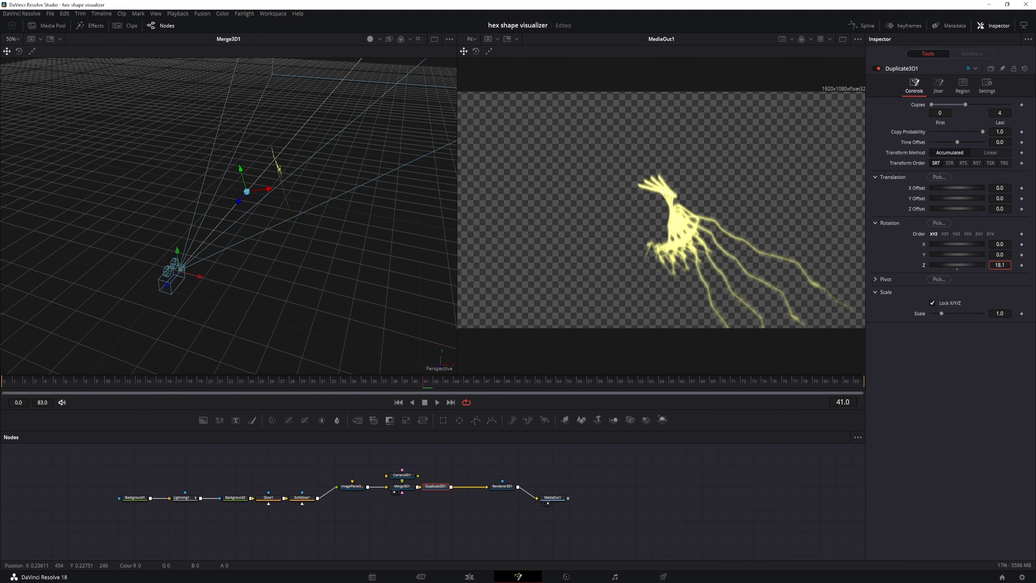
pyautogui.click(843, 39)
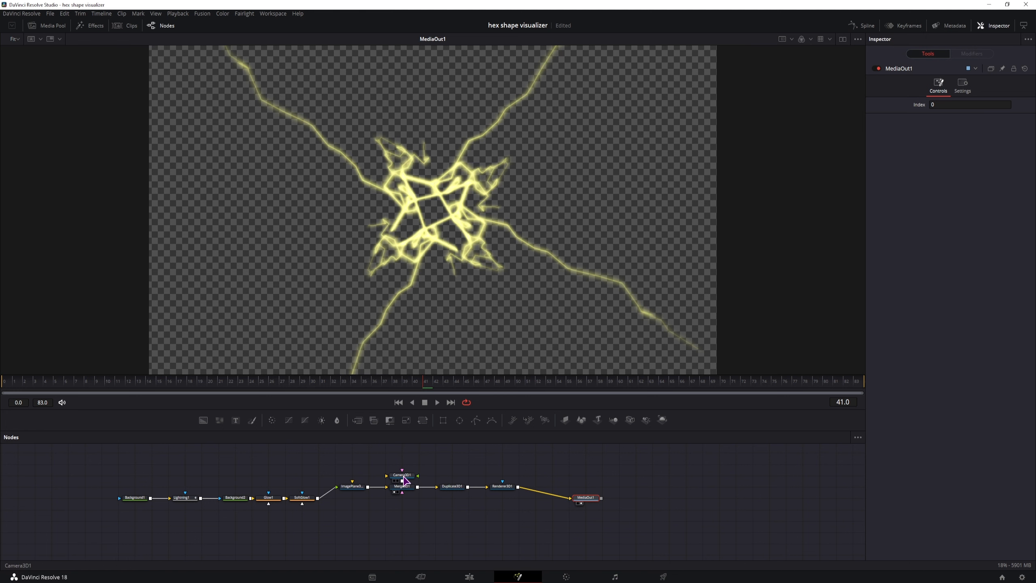
# Restore the dual viewers and move Camera3D1 farther back so all the duplicated bolts fit in frame
pyautogui.click(843, 39)
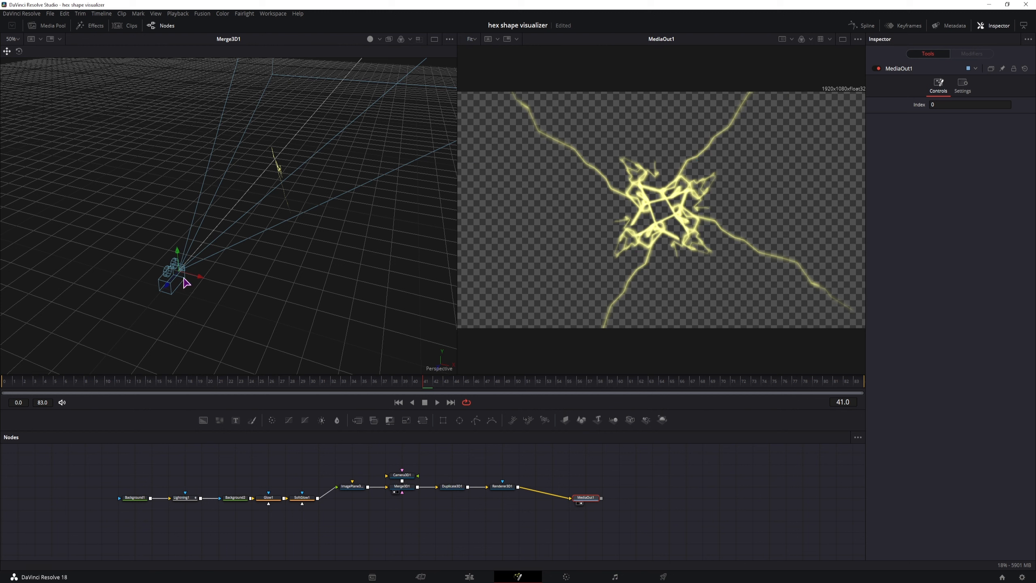
pyautogui.click(171, 300)
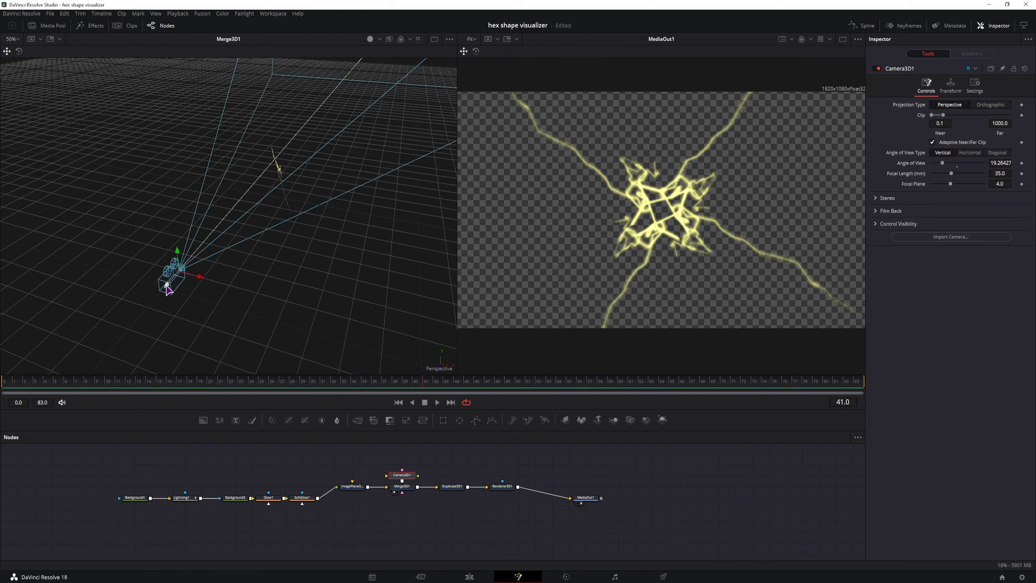
pyautogui.moveTo(168, 288); pyautogui.dragTo(47, 431)
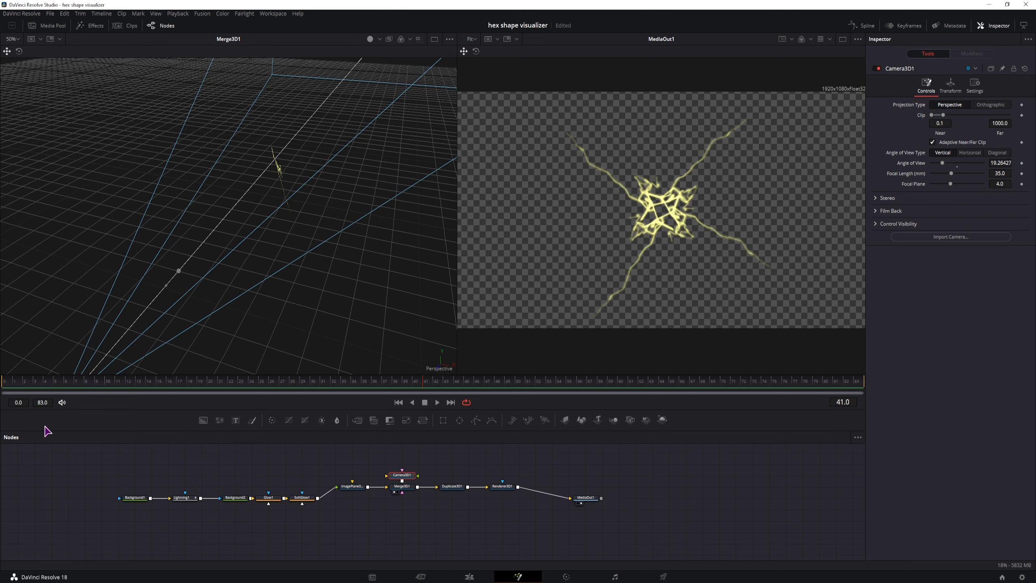
# Adjust the Duplicate 3D's X and Y translation offsets so the bolts branch out from one shared center
pyautogui.click(452, 486)
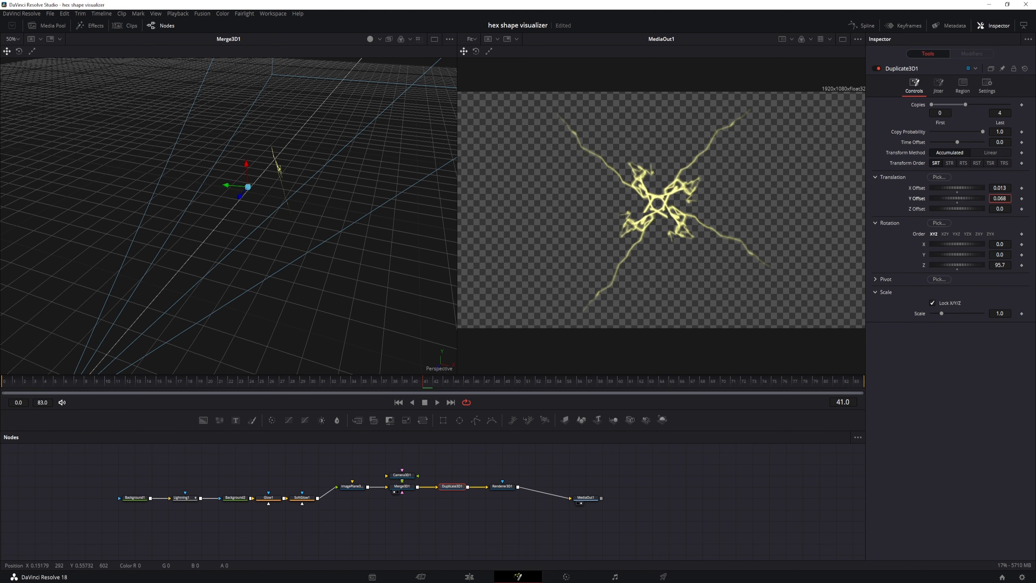
pyautogui.moveTo(999, 199)
pyautogui.mouseDown()
pyautogui.moveTo(1022, 198)
pyautogui.moveTo(998, 187)
pyautogui.mouseUp()
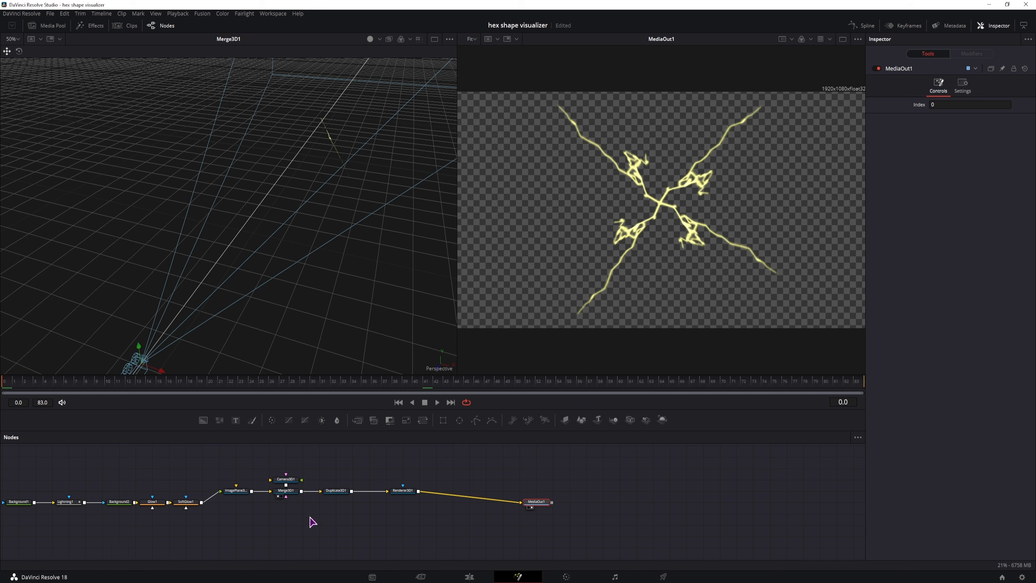
# Try Background1 with an alpha of 1.0 and return its alpha to 0.0
pyautogui.moveTo(312, 521); pyautogui.dragTo(434, 516)
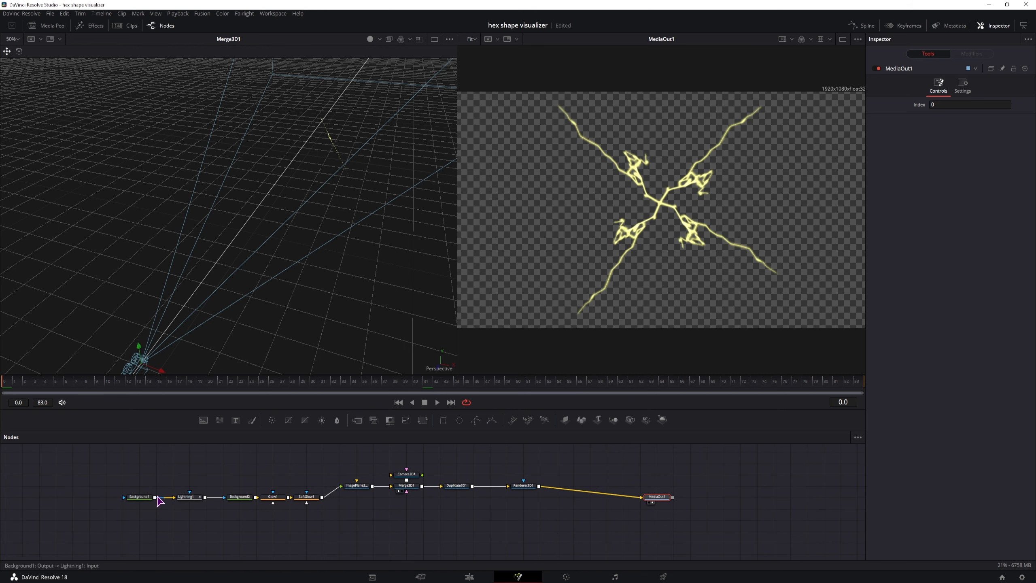
pyautogui.click(136, 497)
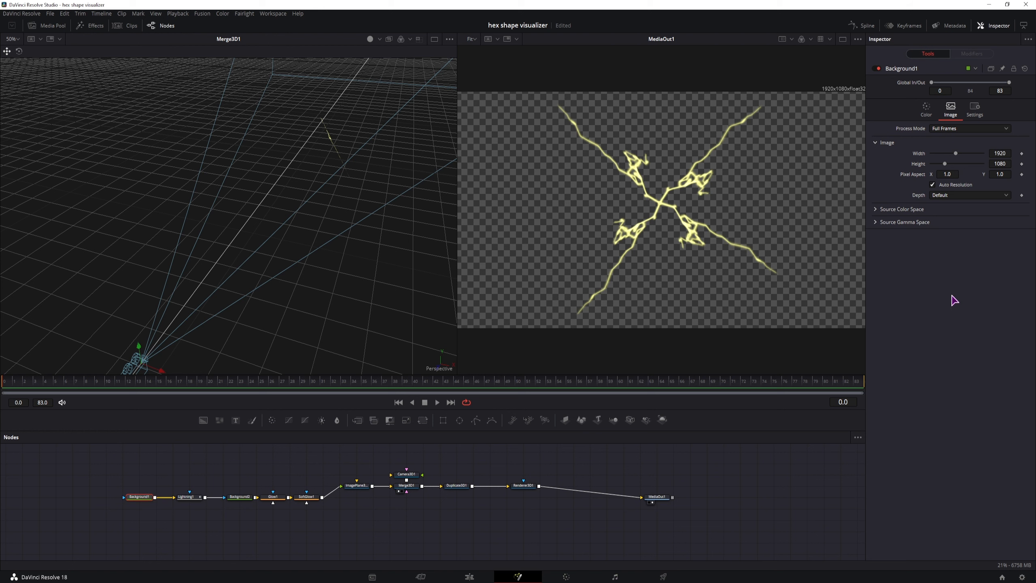
pyautogui.click(927, 109)
pyautogui.moveTo(932, 196); pyautogui.dragTo(1007, 196)
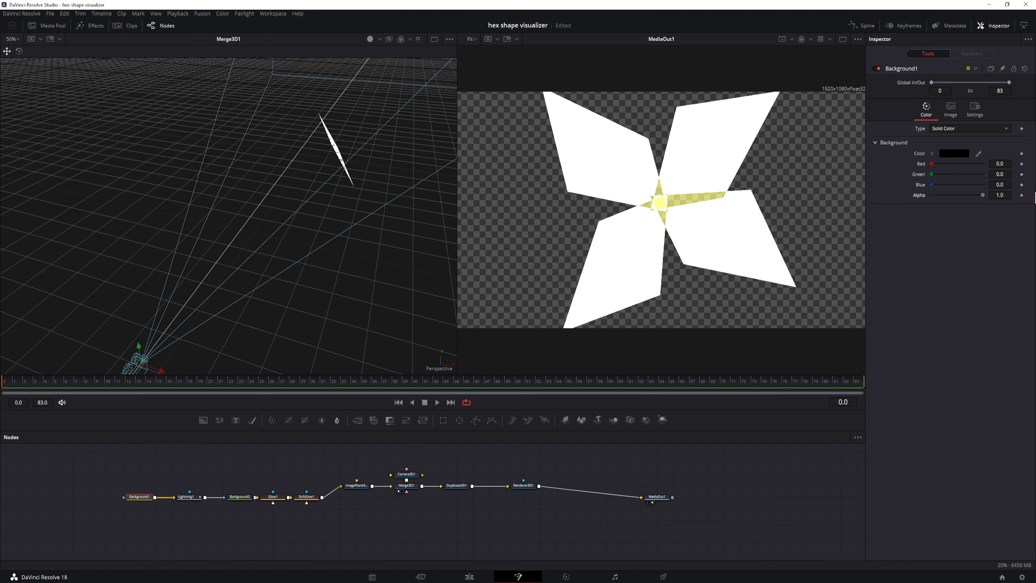
pyautogui.moveTo(1035, 198); pyautogui.dragTo(885, 200)
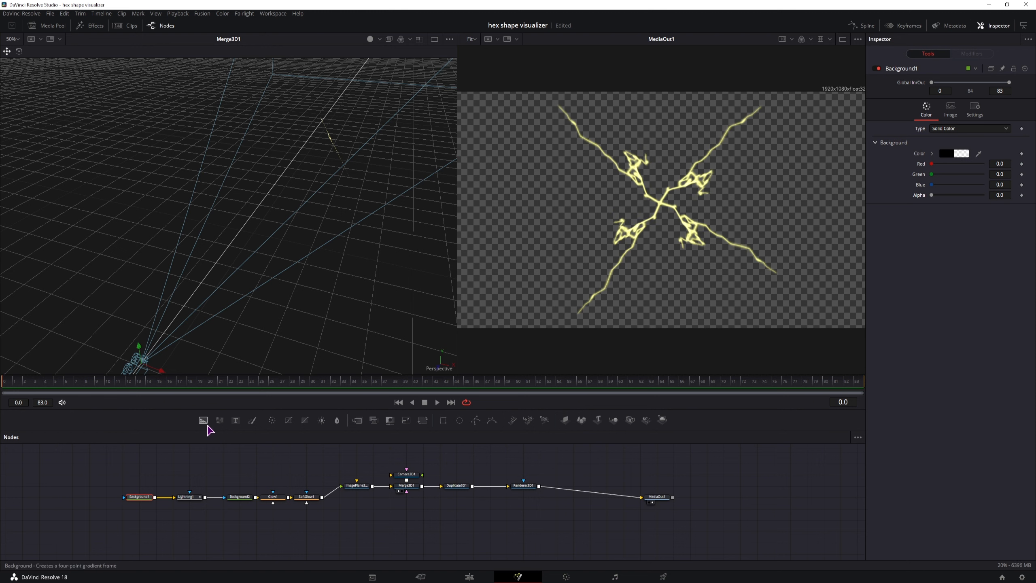
# Add a black Background merged after Renderer3D1 and swap the merge inputs so the lightning sits on top
pyautogui.moveTo(207, 424); pyautogui.dragTo(540, 487)
pyautogui.click(575, 508)
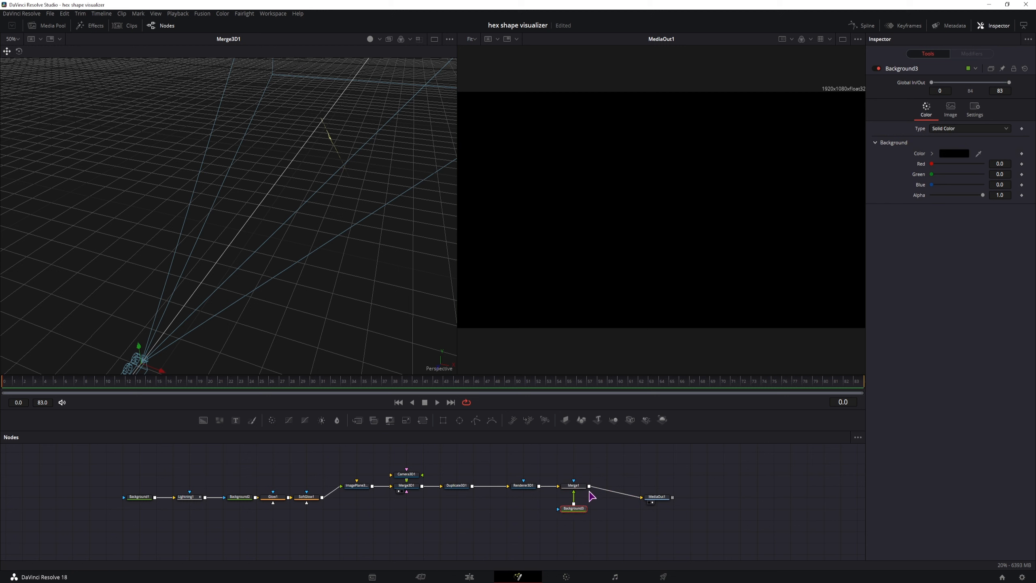
pyautogui.click(570, 490)
pyautogui.hotkey('ctrl', 't')
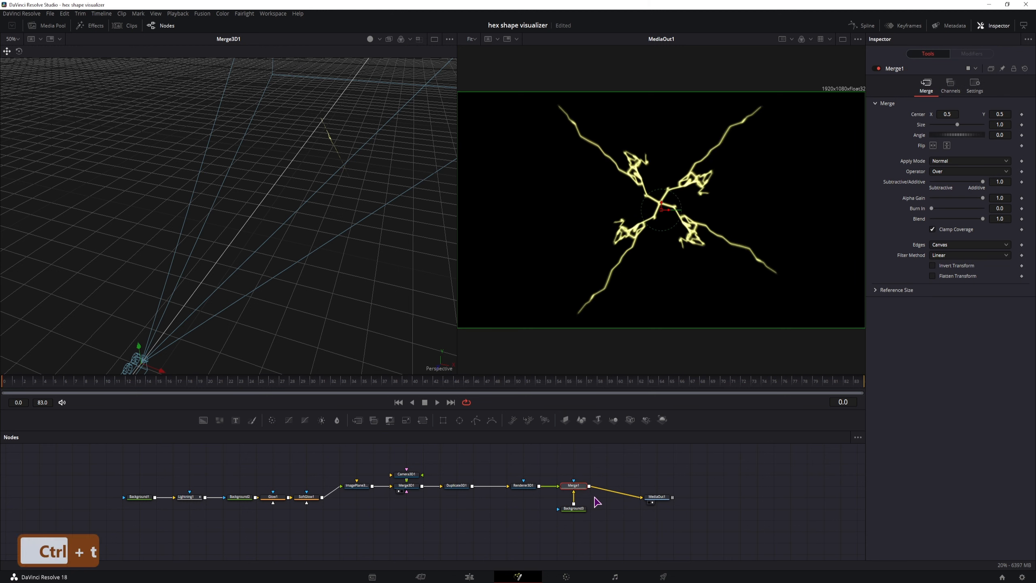
# Try different red and green amounts for Background3's color and reset it to black
pyautogui.click(575, 509)
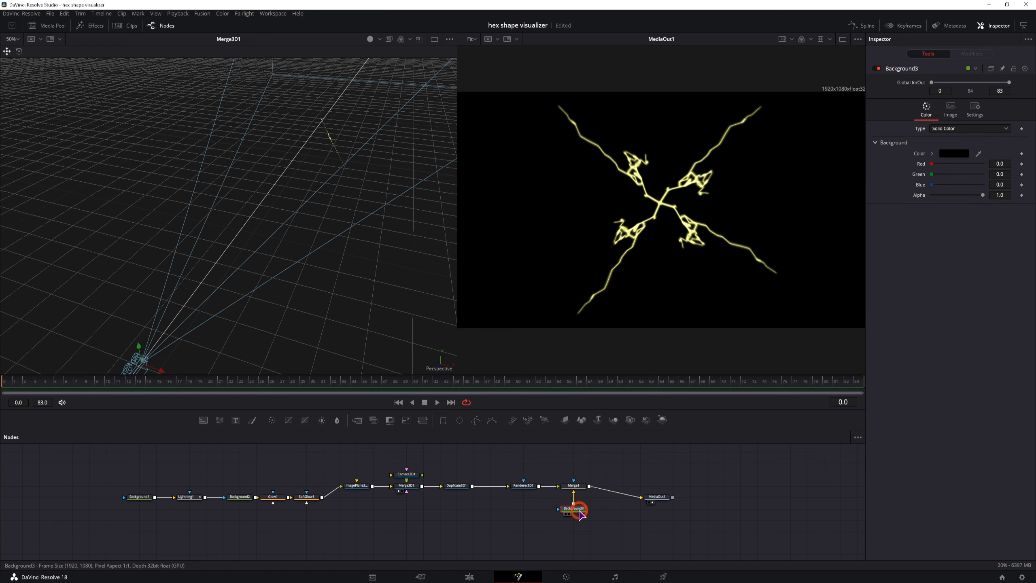
pyautogui.moveTo(932, 164)
pyautogui.mouseDown()
pyautogui.moveTo(981, 167)
pyautogui.moveTo(945, 166)
pyautogui.mouseUp()
pyautogui.moveTo(932, 175); pyautogui.dragTo(833, 197)
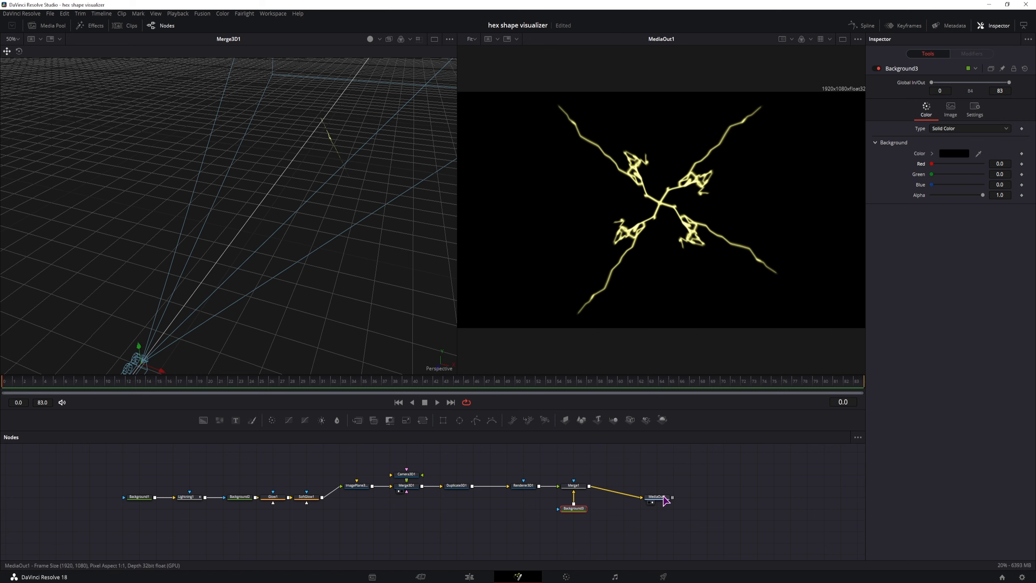
# Play Fusion Composition 2 with the thunder sound on the Edit timeline and inspect the frame at 01:07:52:21
pyautogui.hotkey('shift', '4')
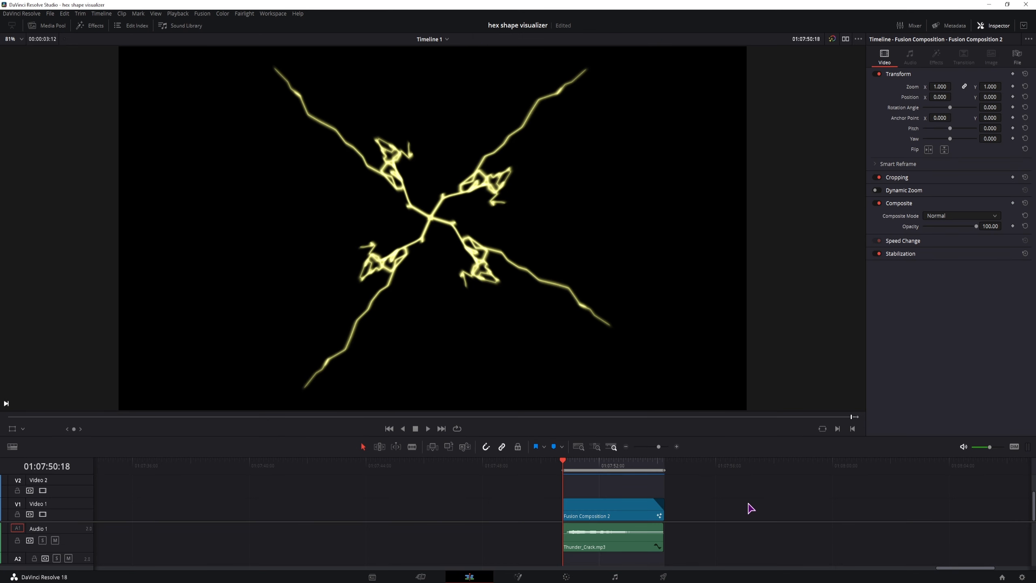
pyautogui.press('space')
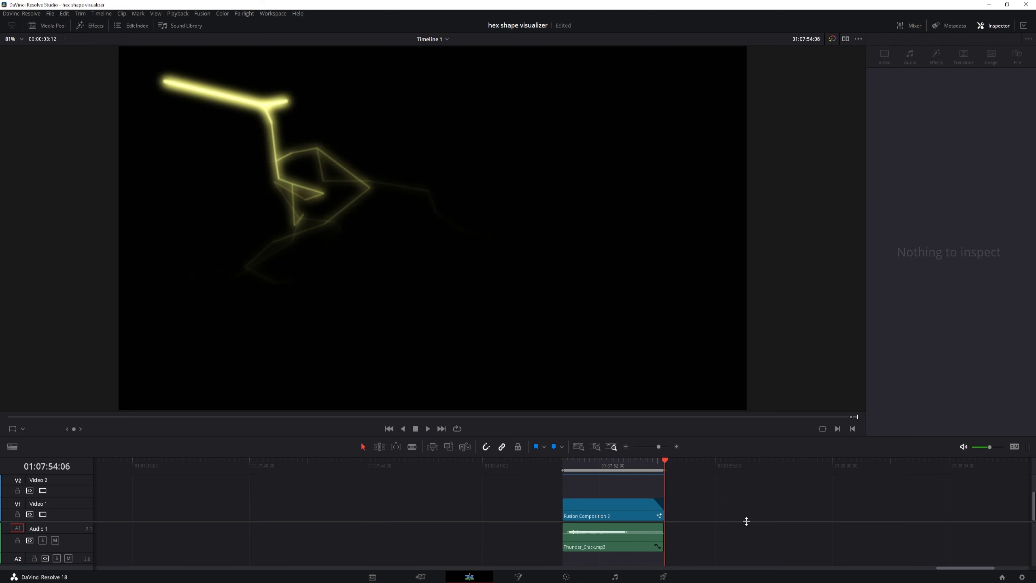
pyautogui.click(624, 462)
pyautogui.click(630, 508)
# Reopen Fusion Composition 2 on the Fusion page and purge the memory cache
pyautogui.click(519, 575)
pyautogui.click(519, 576)
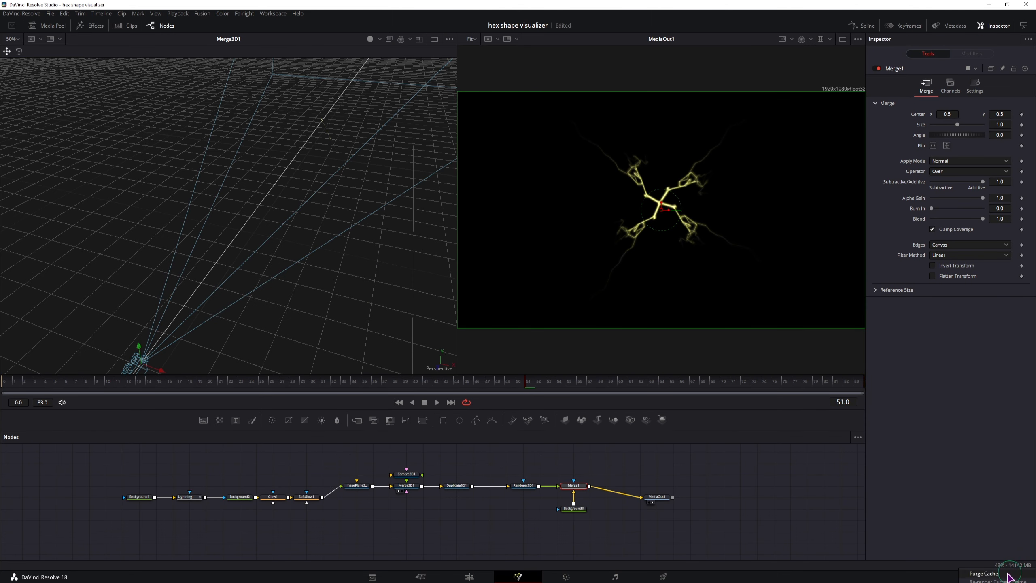
pyautogui.click(530, 566)
# Return to the Edit page and delete the render cache for the selected Fusion Composition 2 clip
pyautogui.click(469, 576)
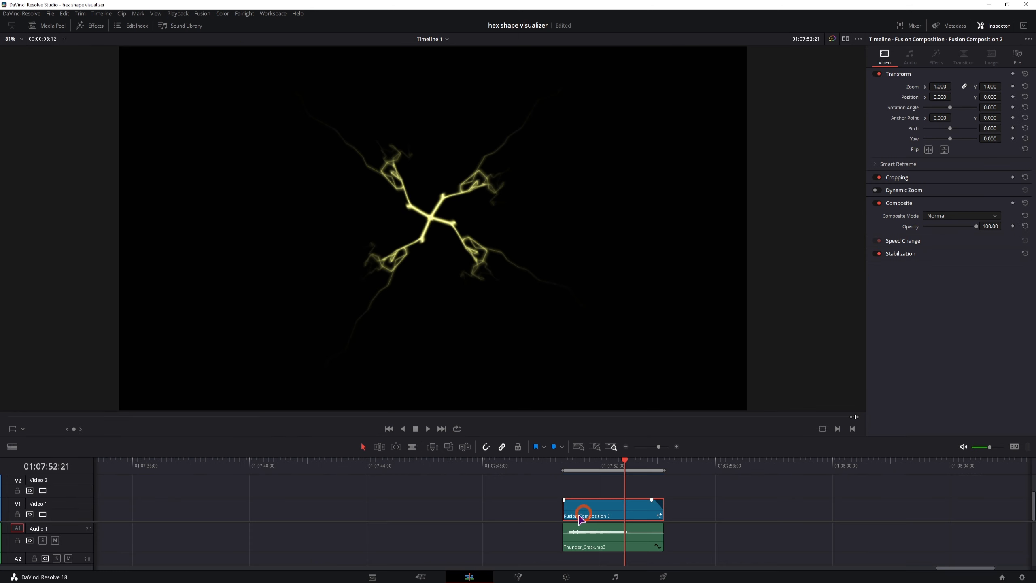
pyautogui.click(178, 12)
pyautogui.moveTo(197, 66)
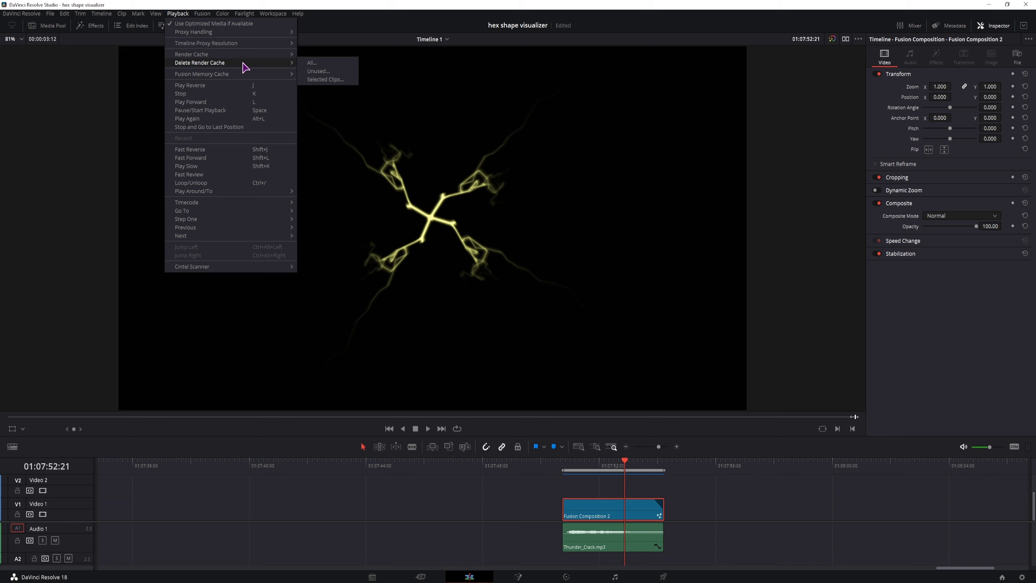
pyautogui.click(325, 80)
pyautogui.click(585, 334)
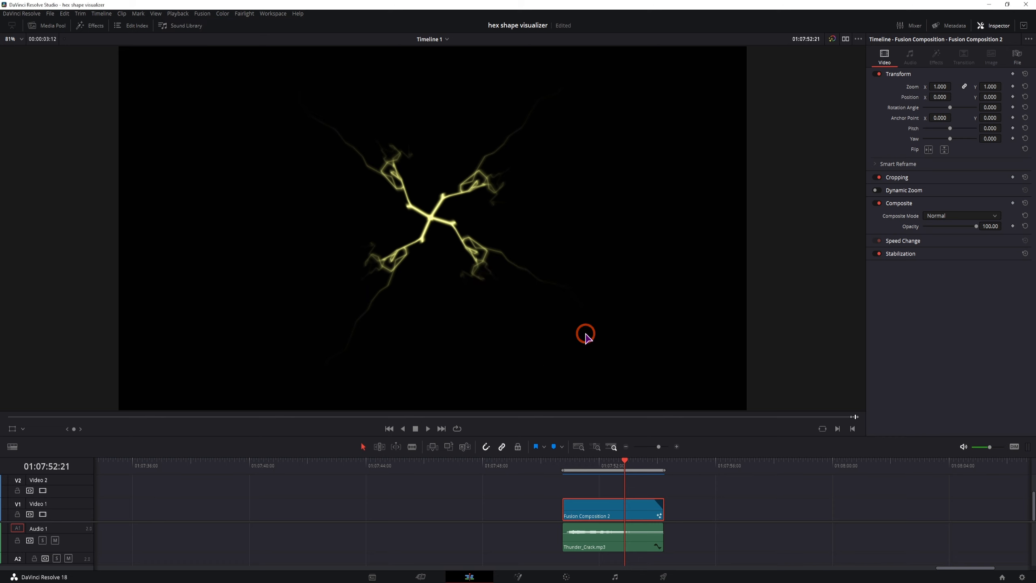